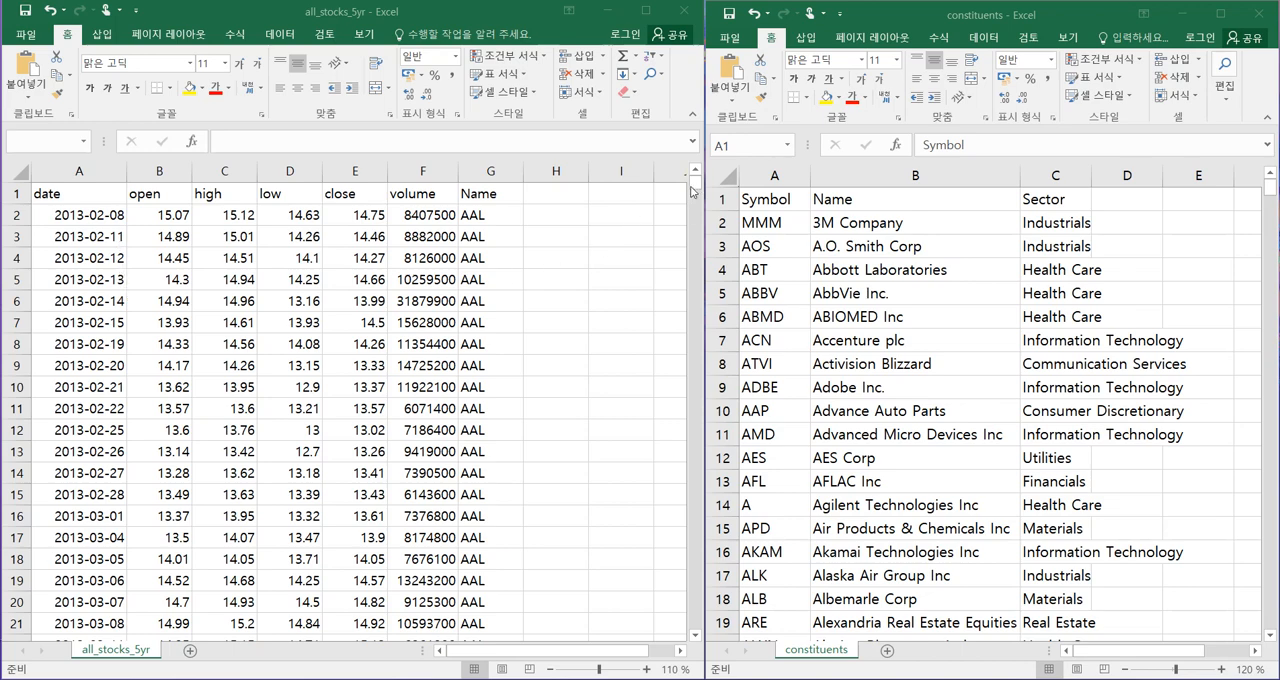
# Examine the daily stock price records in the all_stocks_5yr workbook from the first row to the last.
pyautogui.click(696, 183)
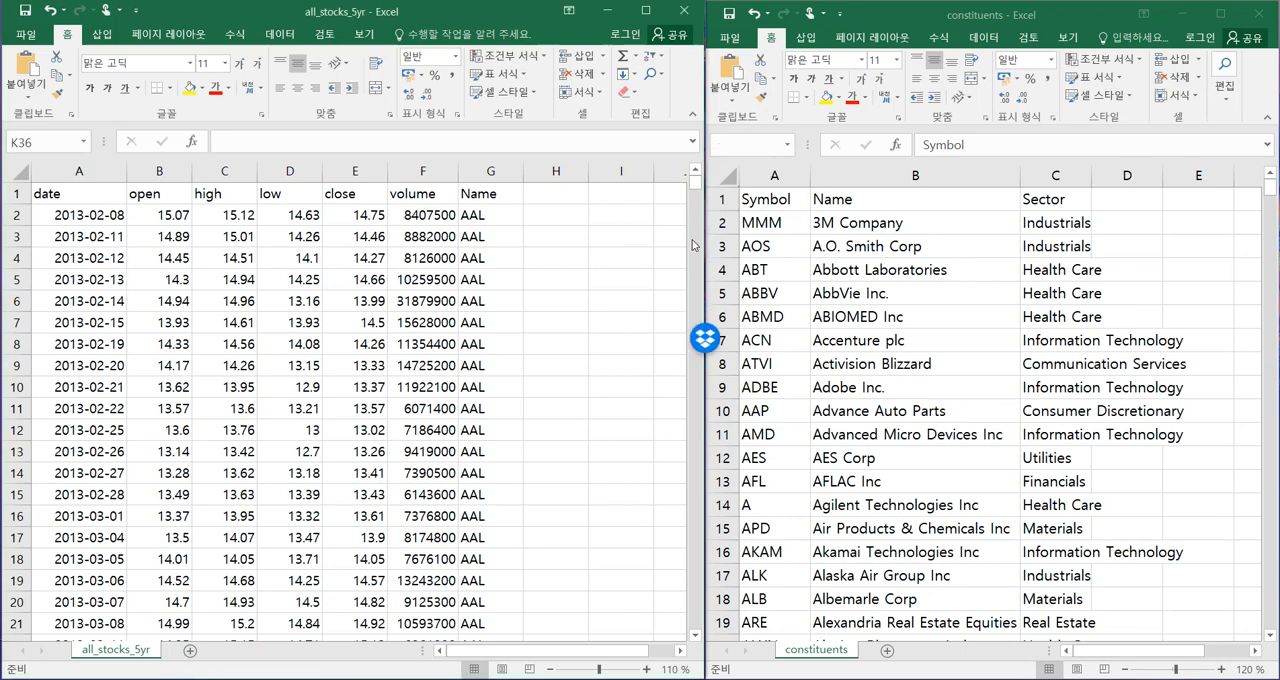
pyautogui.moveTo(695, 185); pyautogui.dragTo(694, 314)
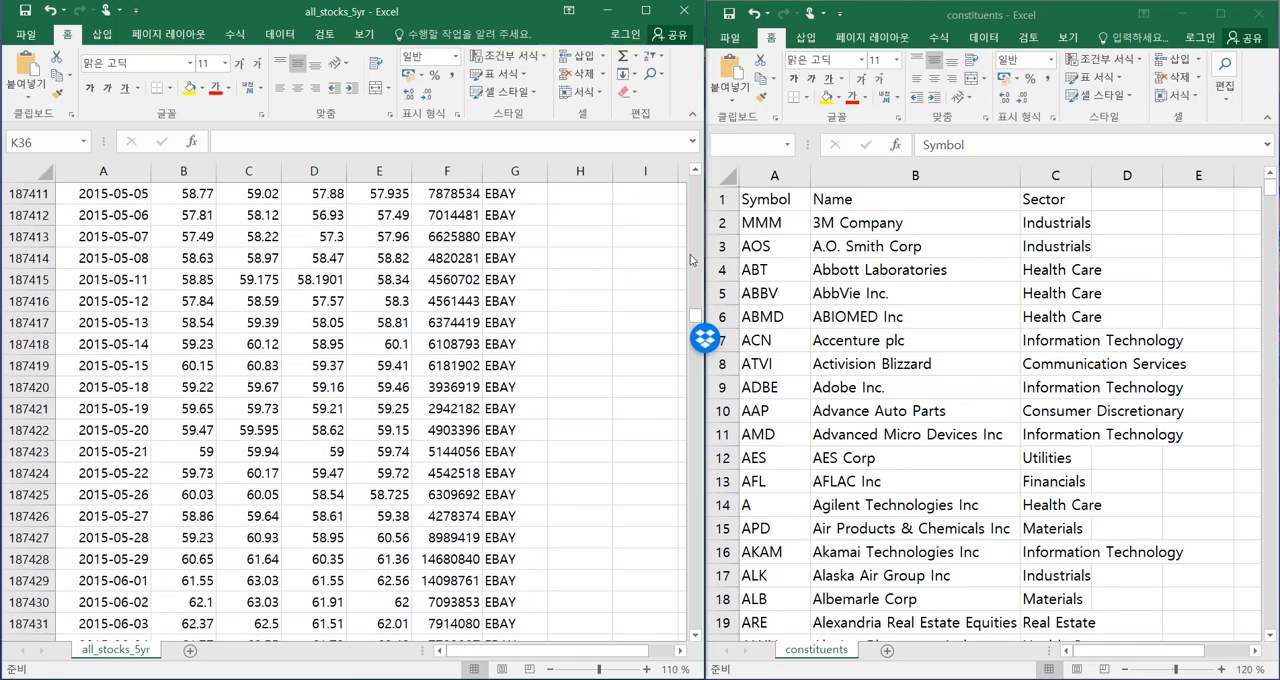
pyautogui.moveTo(696, 314); pyautogui.dragTo(697, 636)
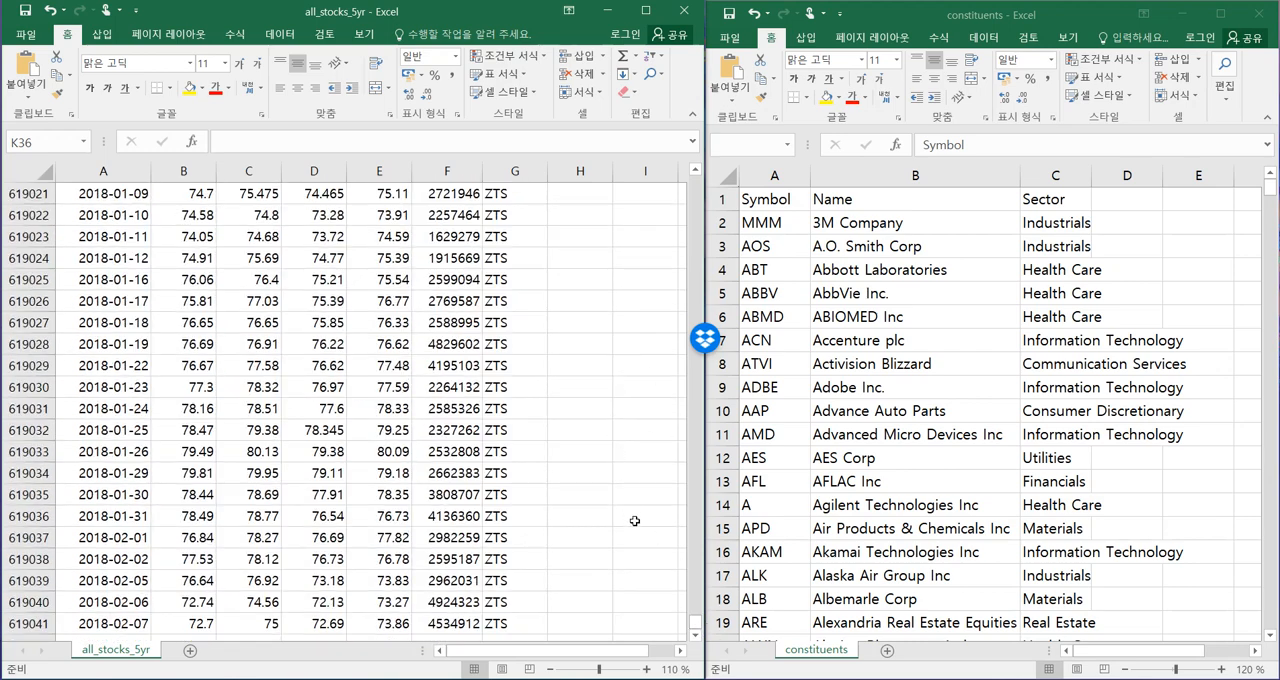
pyautogui.moveTo(696, 622); pyautogui.dragTo(709, 615)
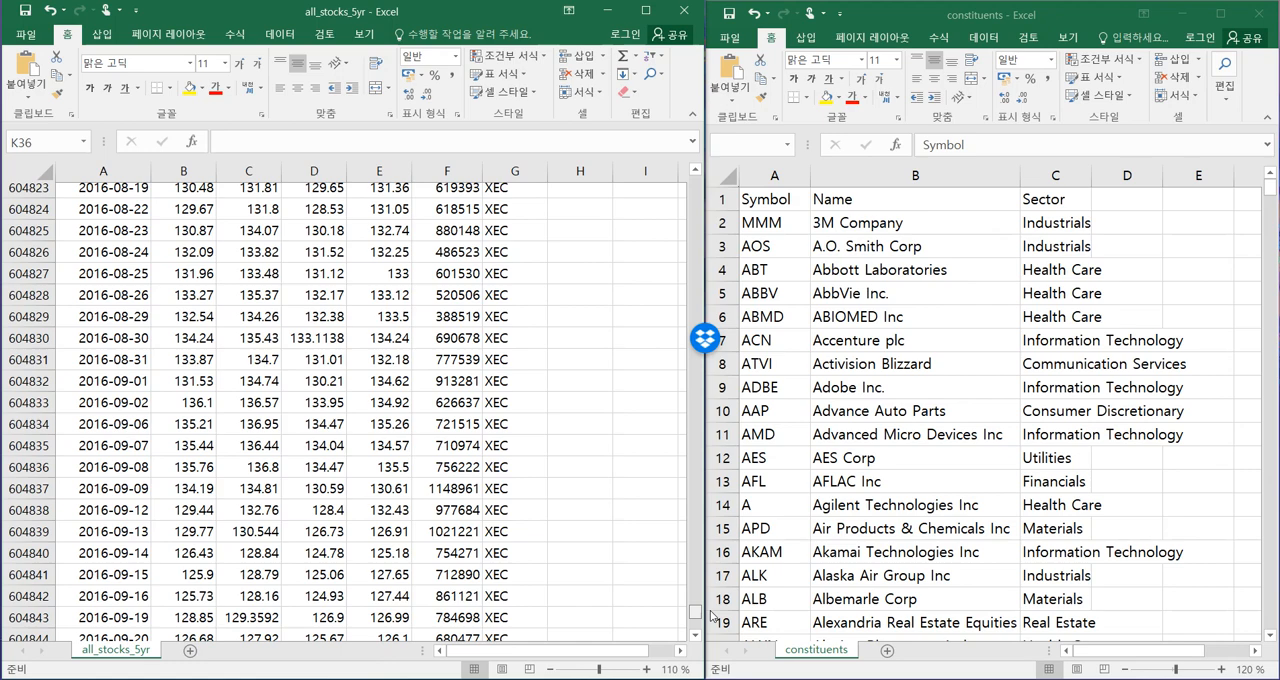
pyautogui.moveTo(712, 616); pyautogui.dragTo(724, 650)
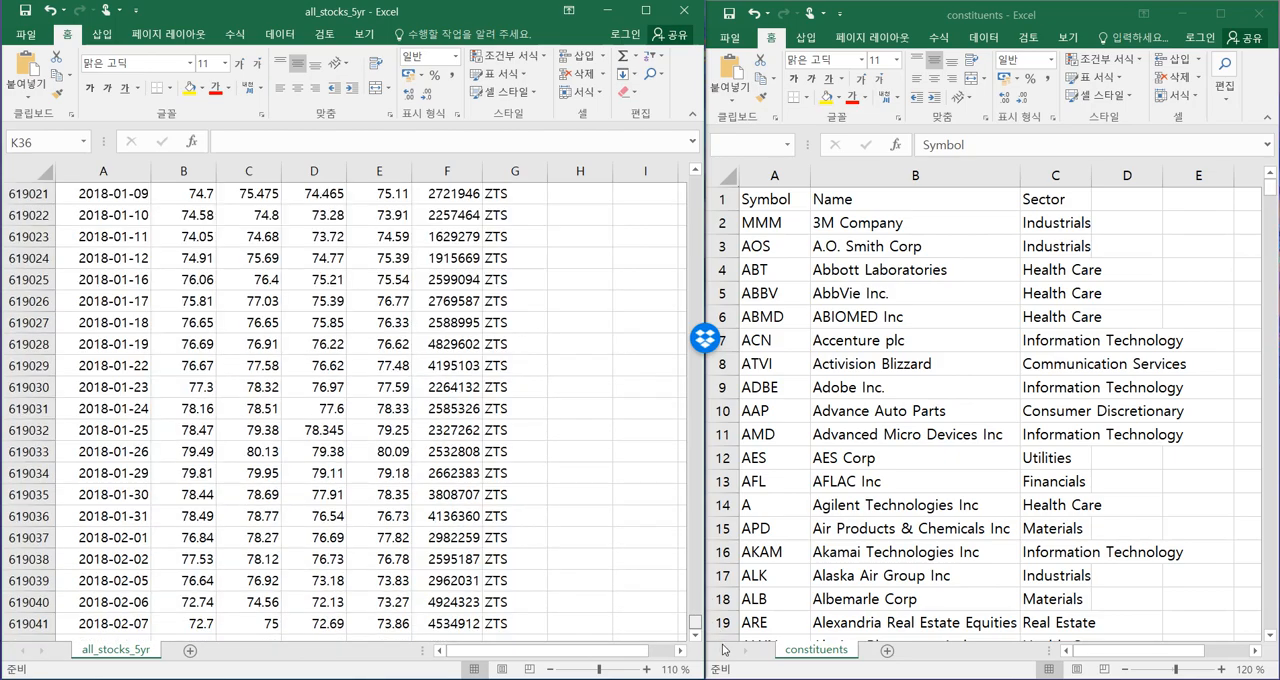
pyautogui.moveTo(694, 622); pyautogui.dragTo(695, 188)
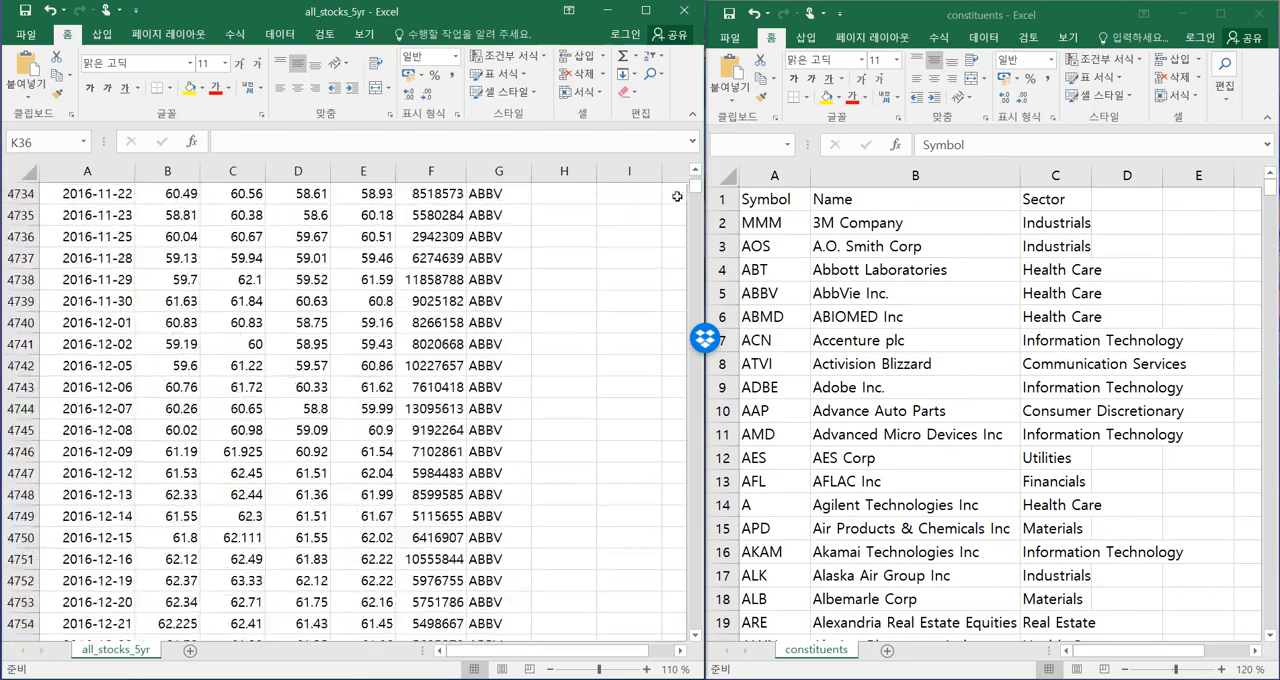
pyautogui.scroll(9, 626, 310)
pyautogui.scroll(6, 630, 304)
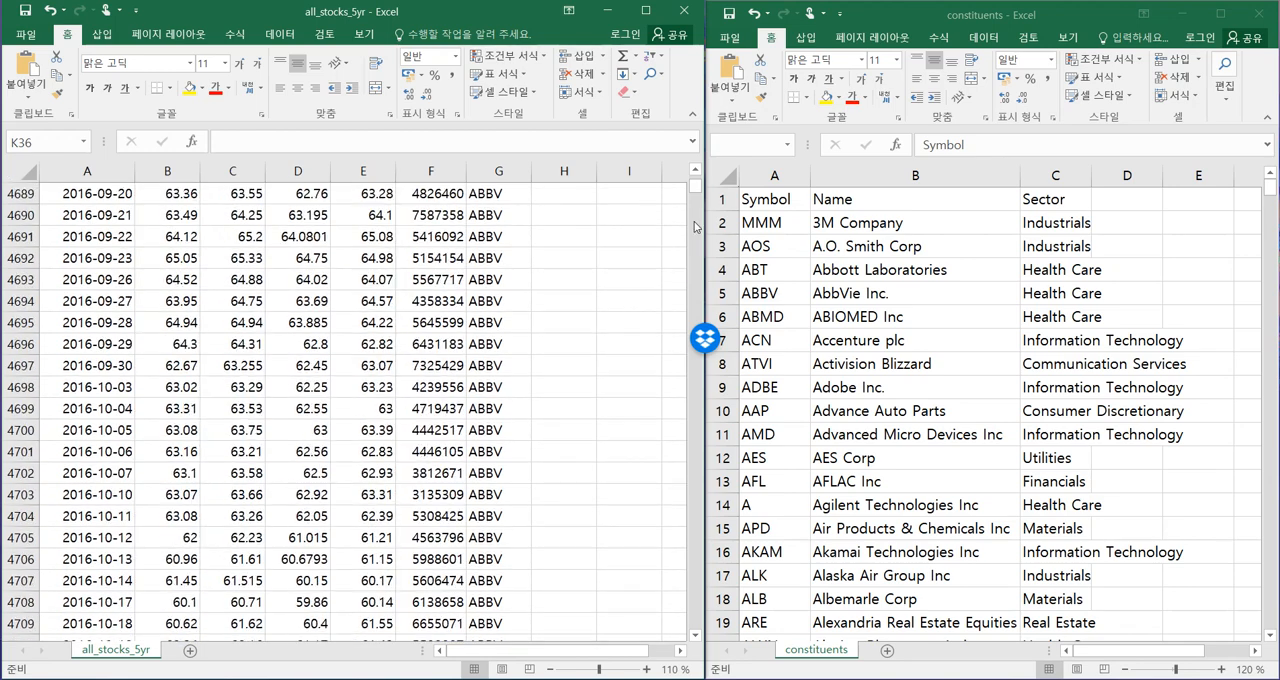
pyautogui.moveTo(696, 192); pyautogui.dragTo(688, 197)
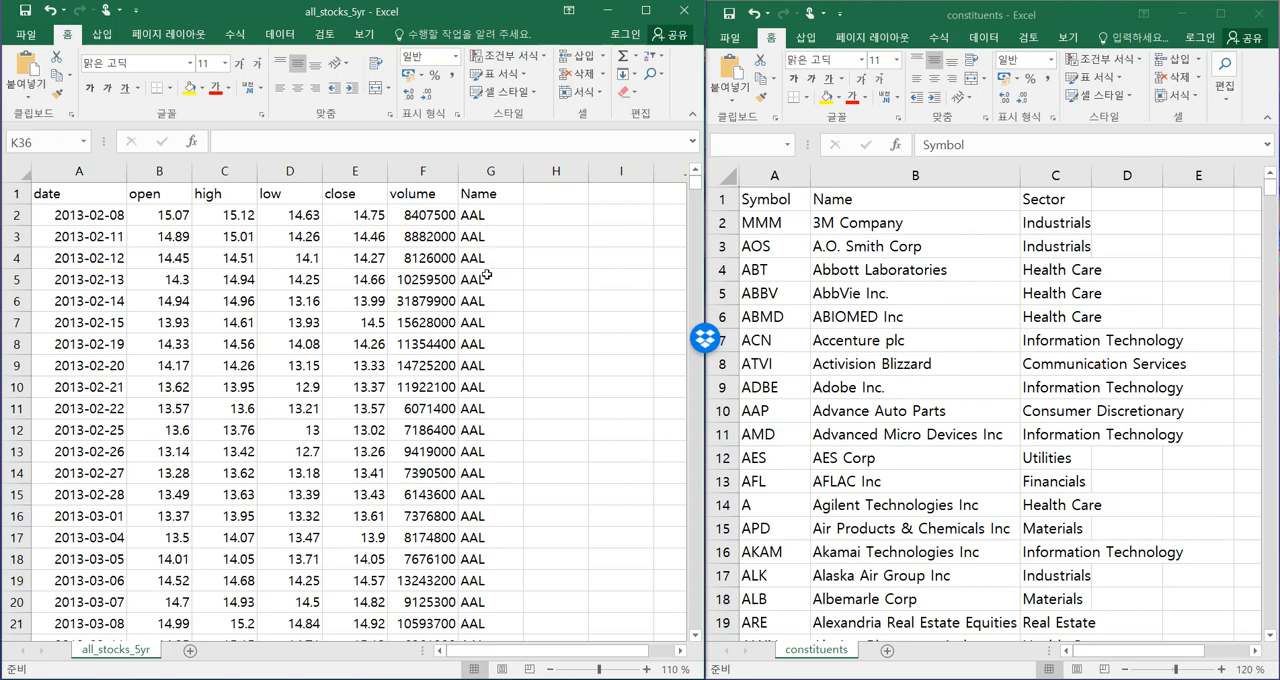
# Look up the ticker AAL from the stock prices in the constituents workbook and check its company name.
pyautogui.click(491, 220)
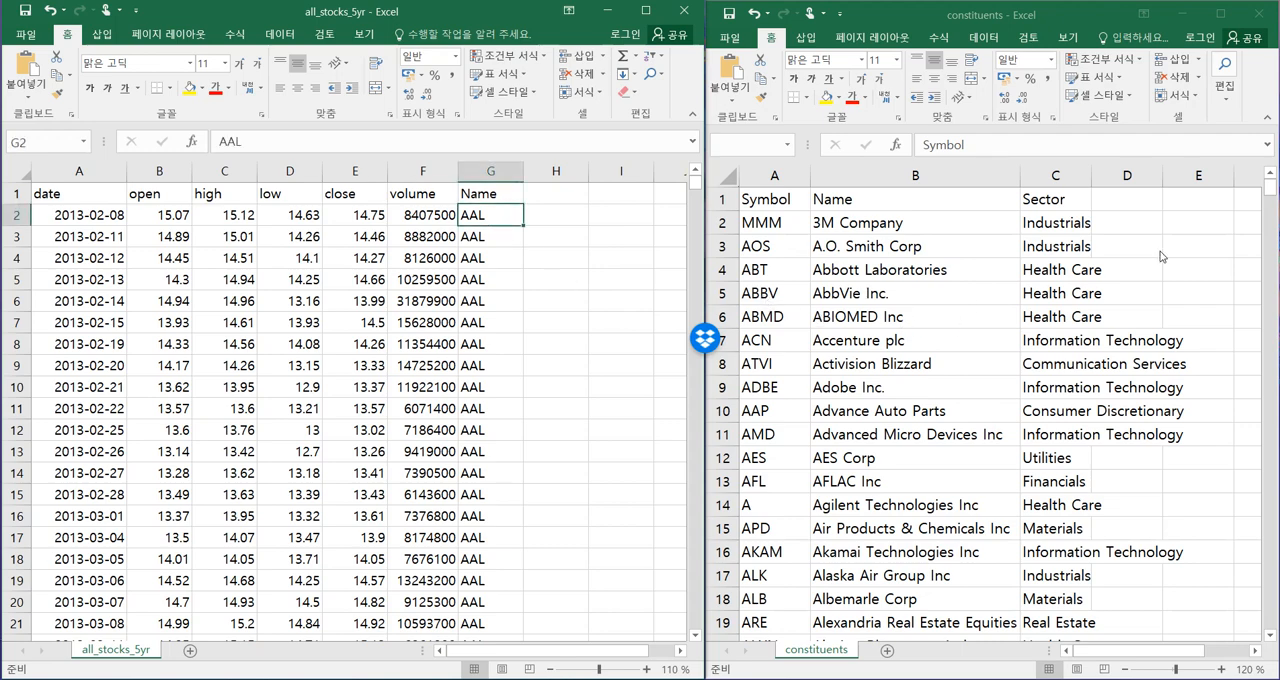
pyautogui.moveTo(1273, 190); pyautogui.dragTo(1275, 212)
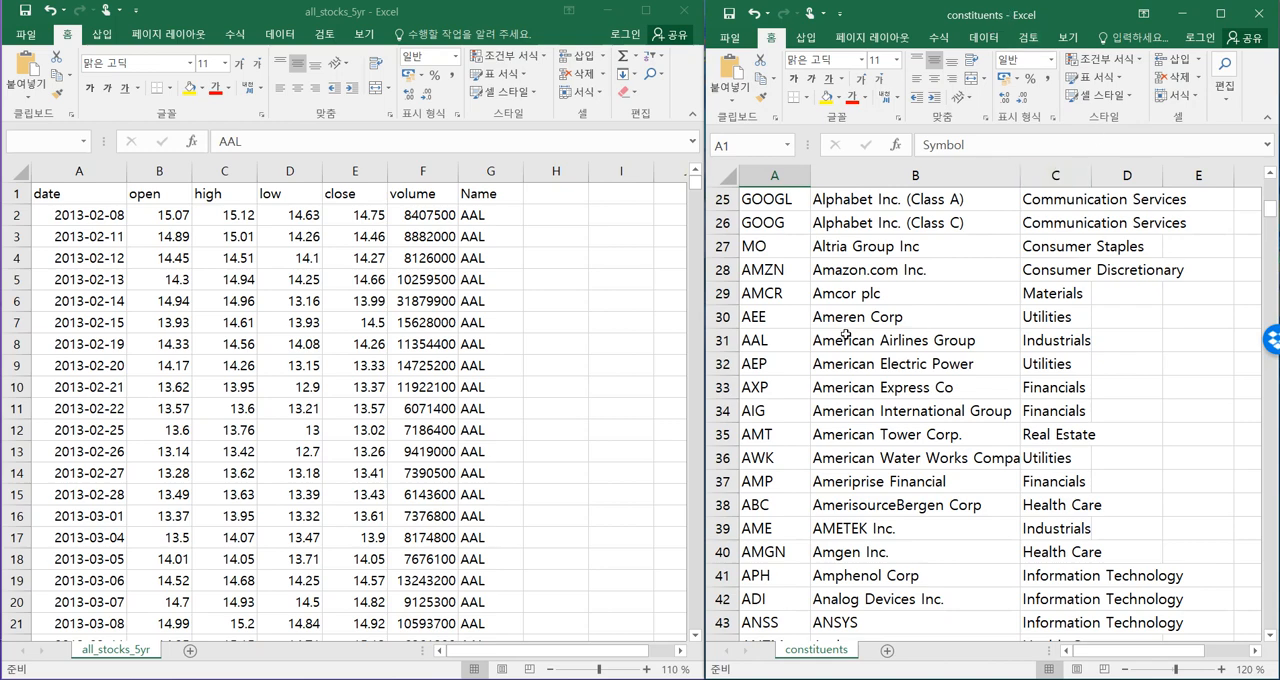
pyautogui.click(755, 341)
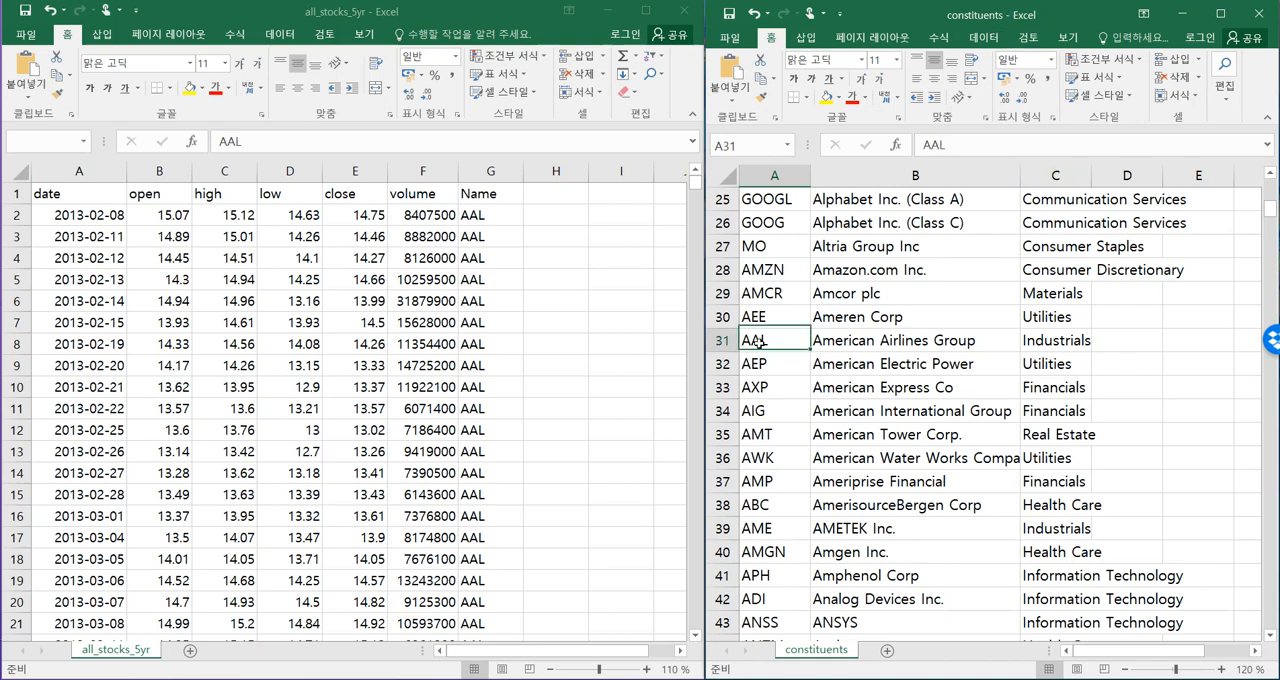
pyautogui.click(885, 341)
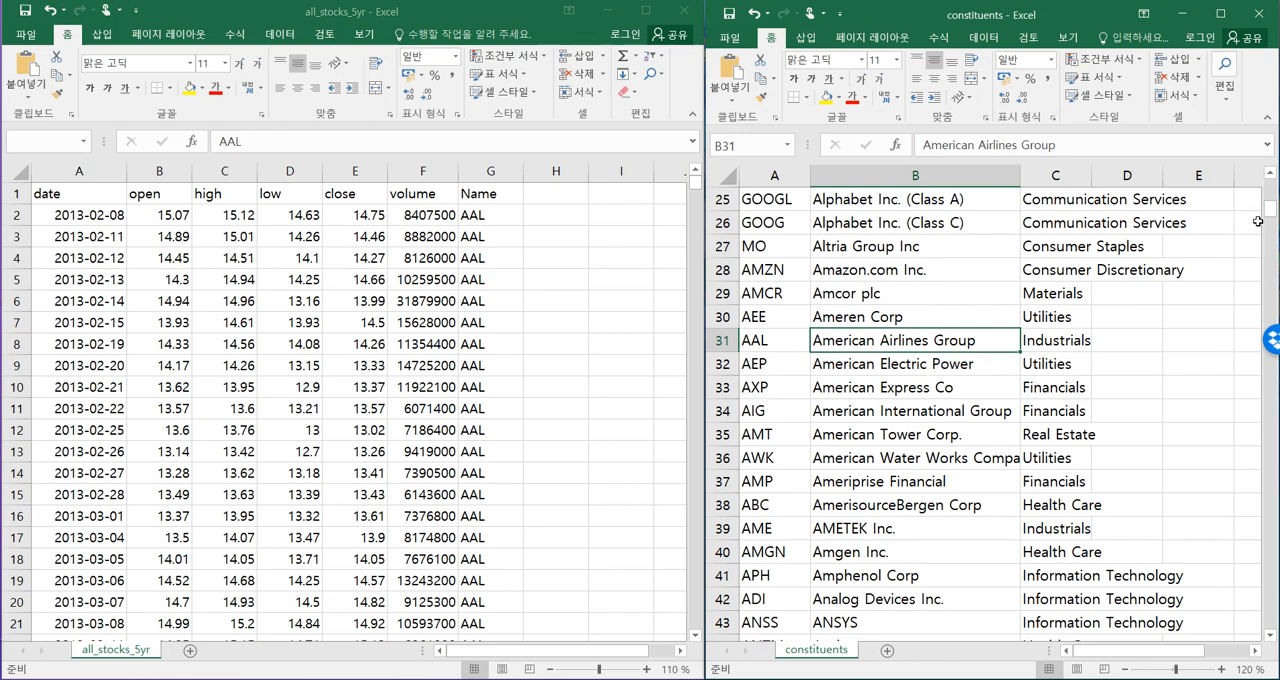
pyautogui.scroll(5, 1230, 215)
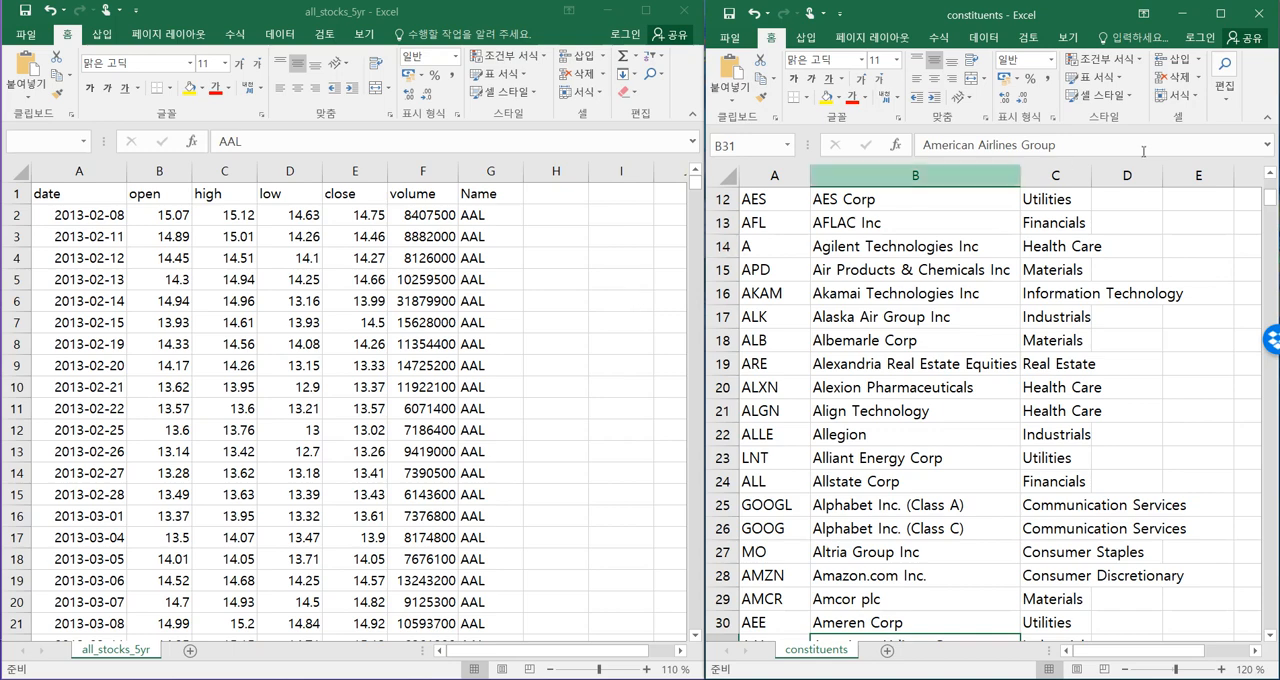
pyautogui.scroll(4, 1270, 198)
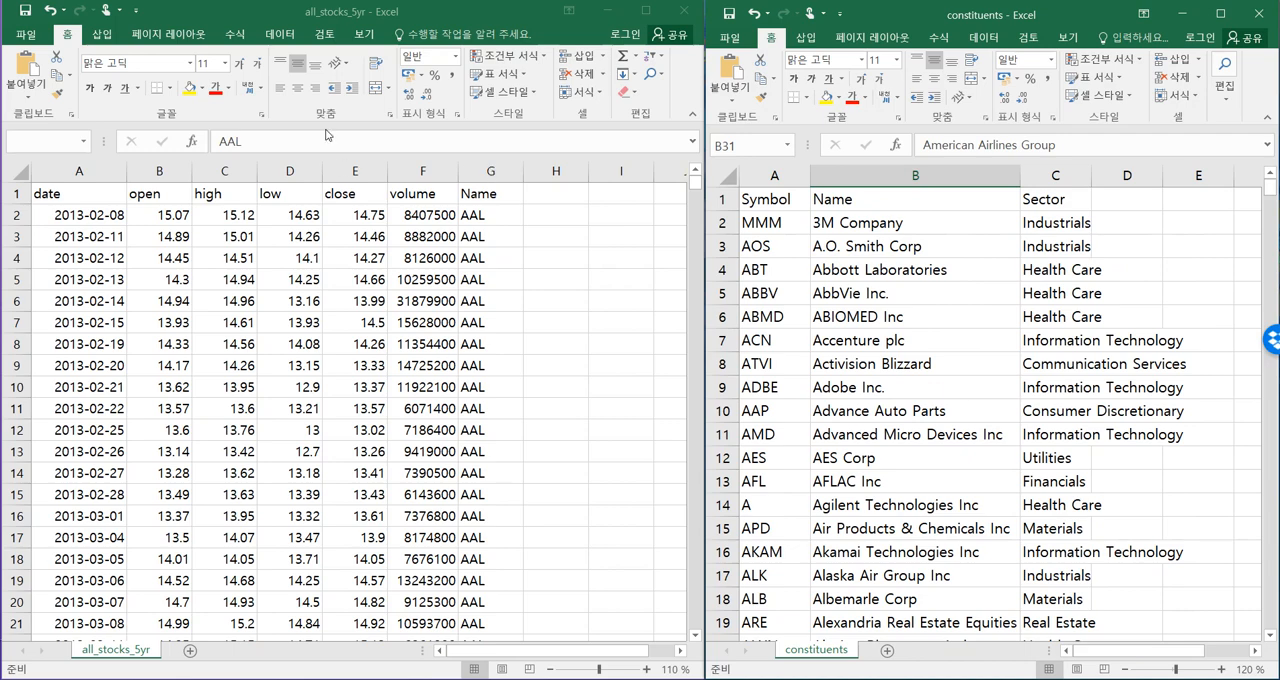
# Examine the Name header and the ticker entries beneath it in the all_stocks_5yr workbook.
pyautogui.click(480, 198)
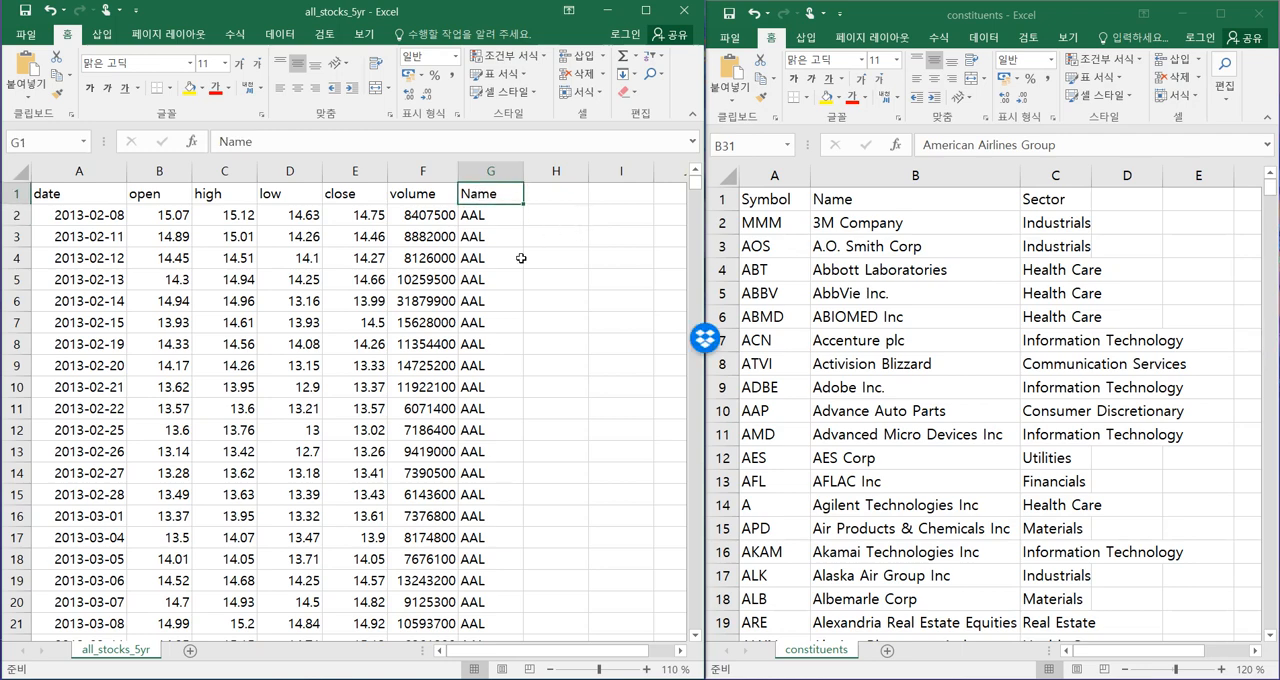
pyautogui.click(491, 219)
pyautogui.click(484, 257)
pyautogui.click(482, 303)
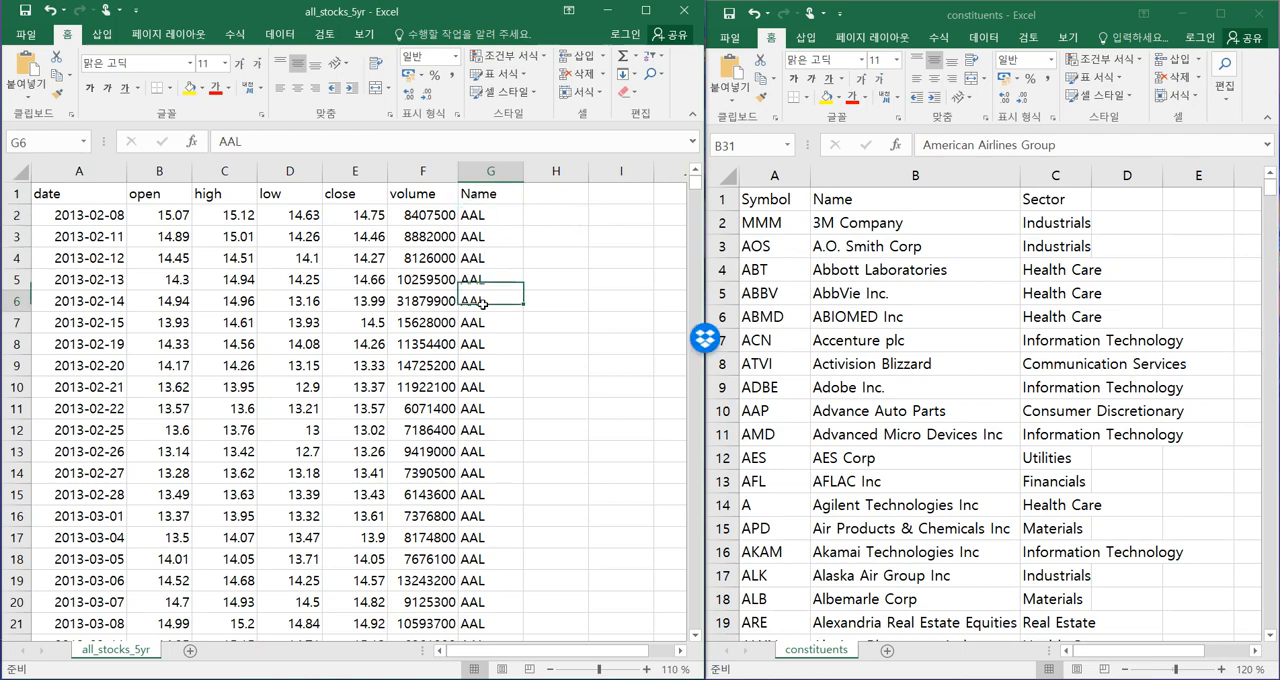
# Examine the Symbol header and its ticker entries in the constituents workbook, alongside the company Name header.
pyautogui.click(982, 160)
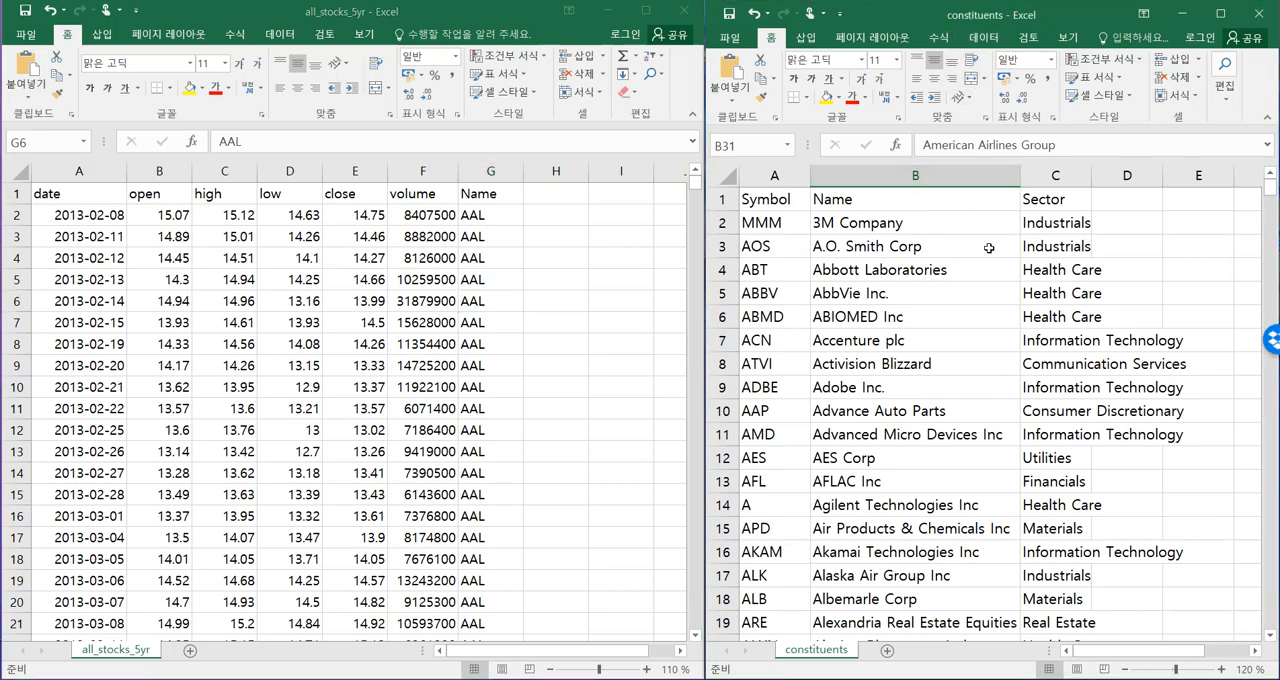
pyautogui.hotkey('ctrl', 'Home')
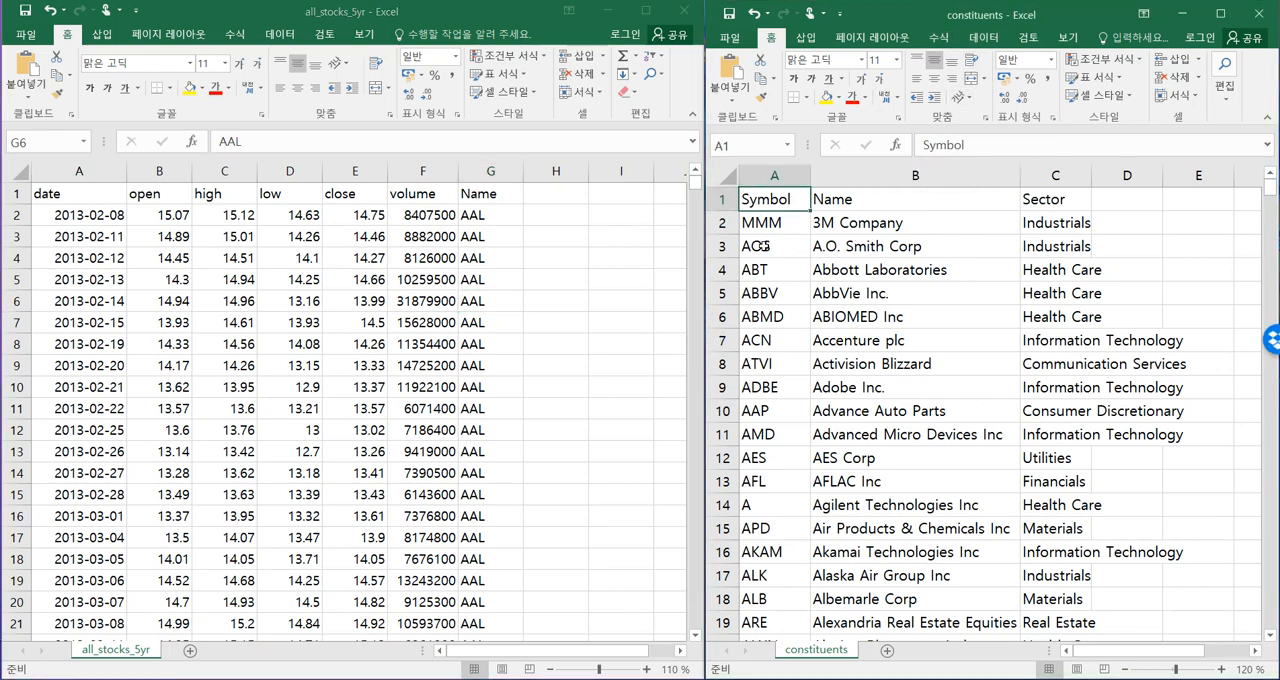
pyautogui.press('Down')
pyautogui.press('Down')
pyautogui.press('Down')
pyautogui.press('Down')
pyautogui.press('Down')
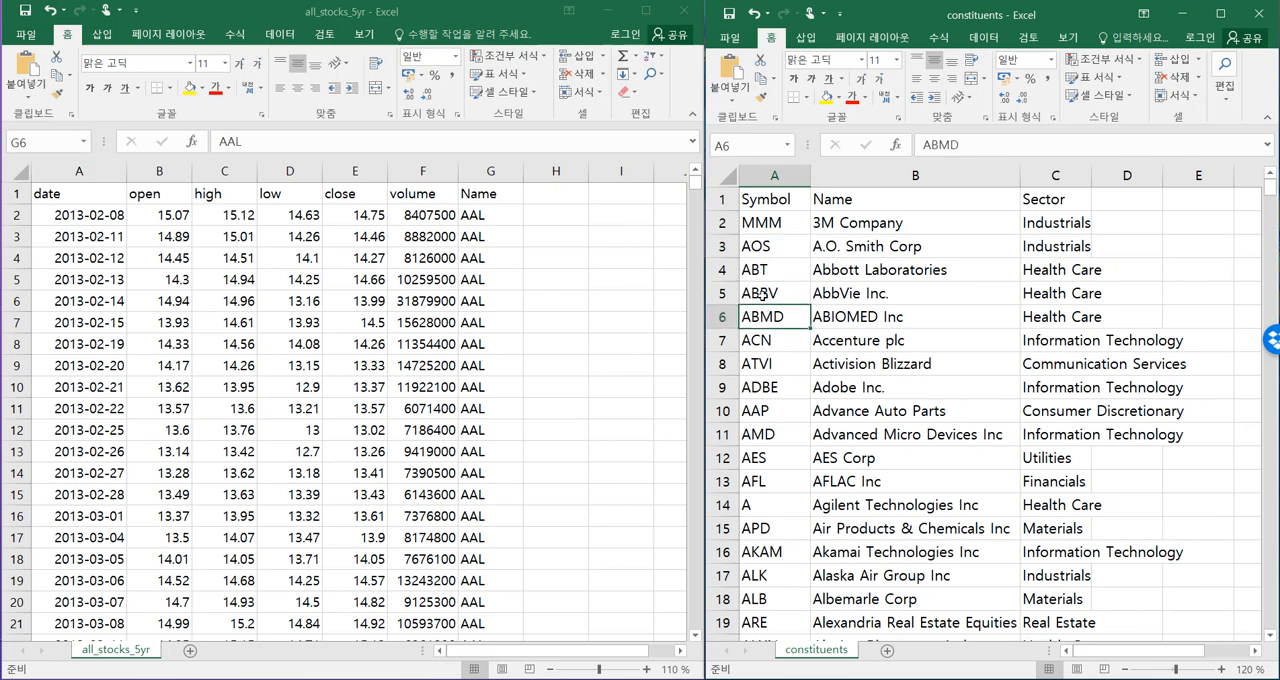
pyautogui.click(850, 196)
pyautogui.click(744, 197)
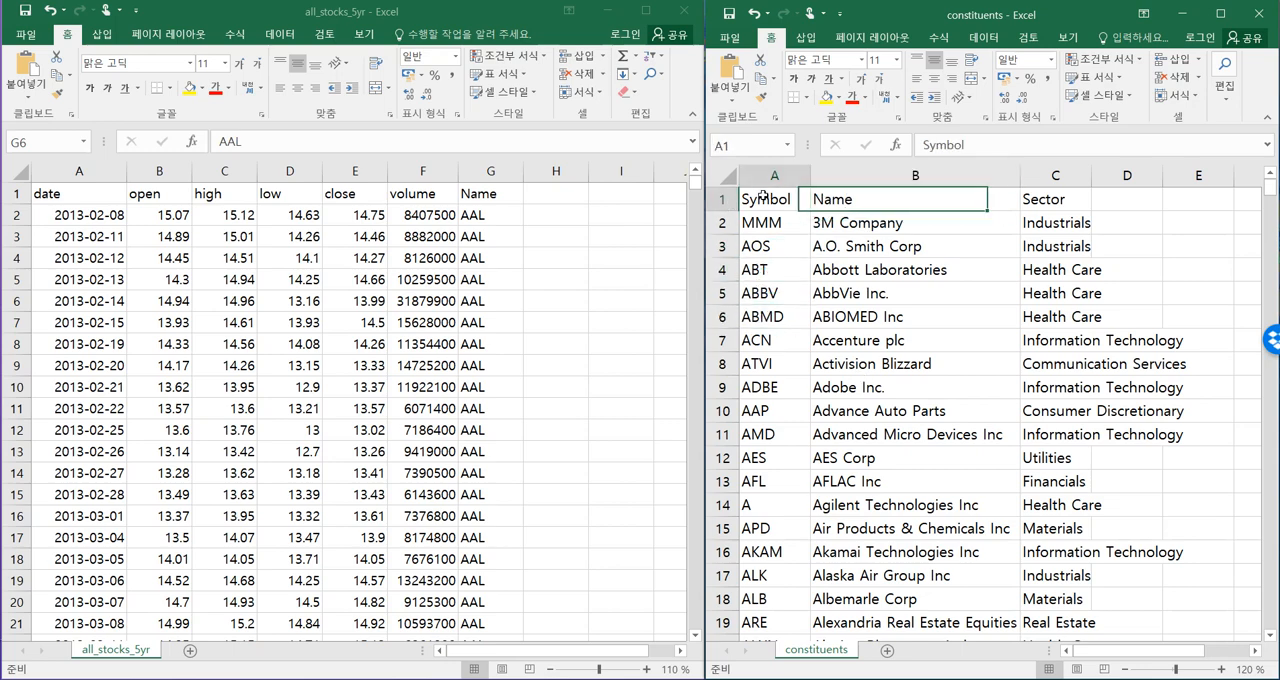
pyautogui.click(775, 340)
pyautogui.click(784, 385)
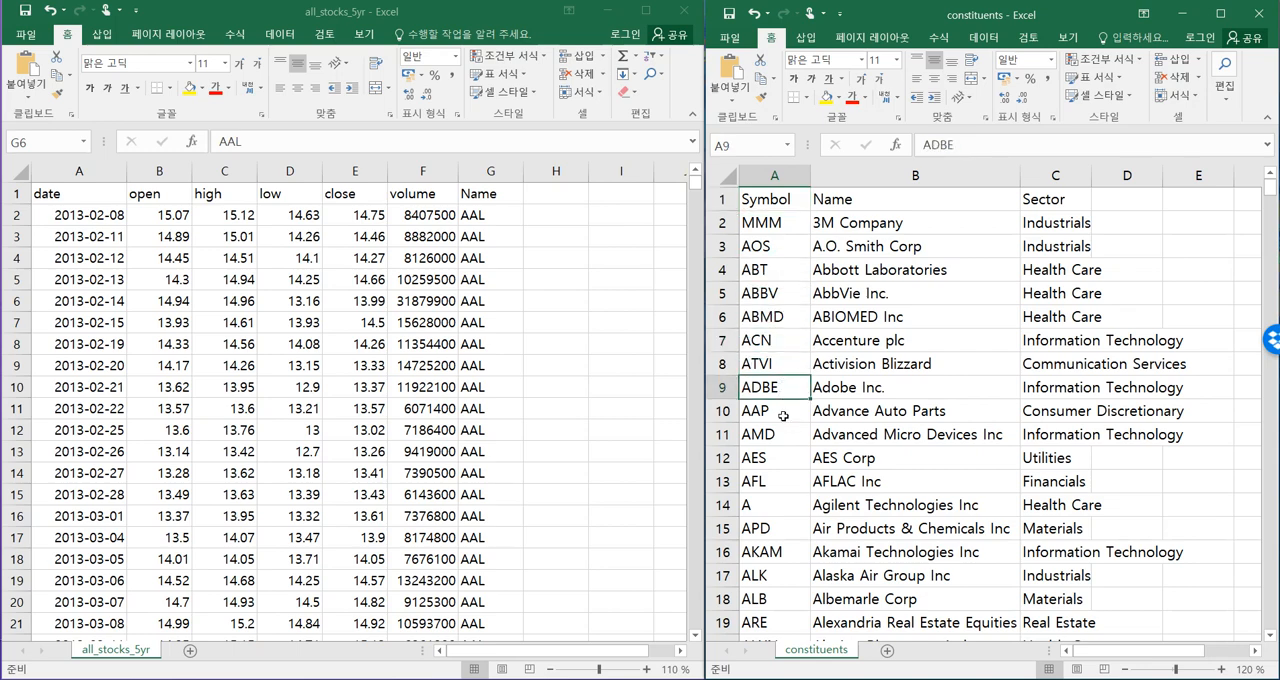
pyautogui.click(783, 415)
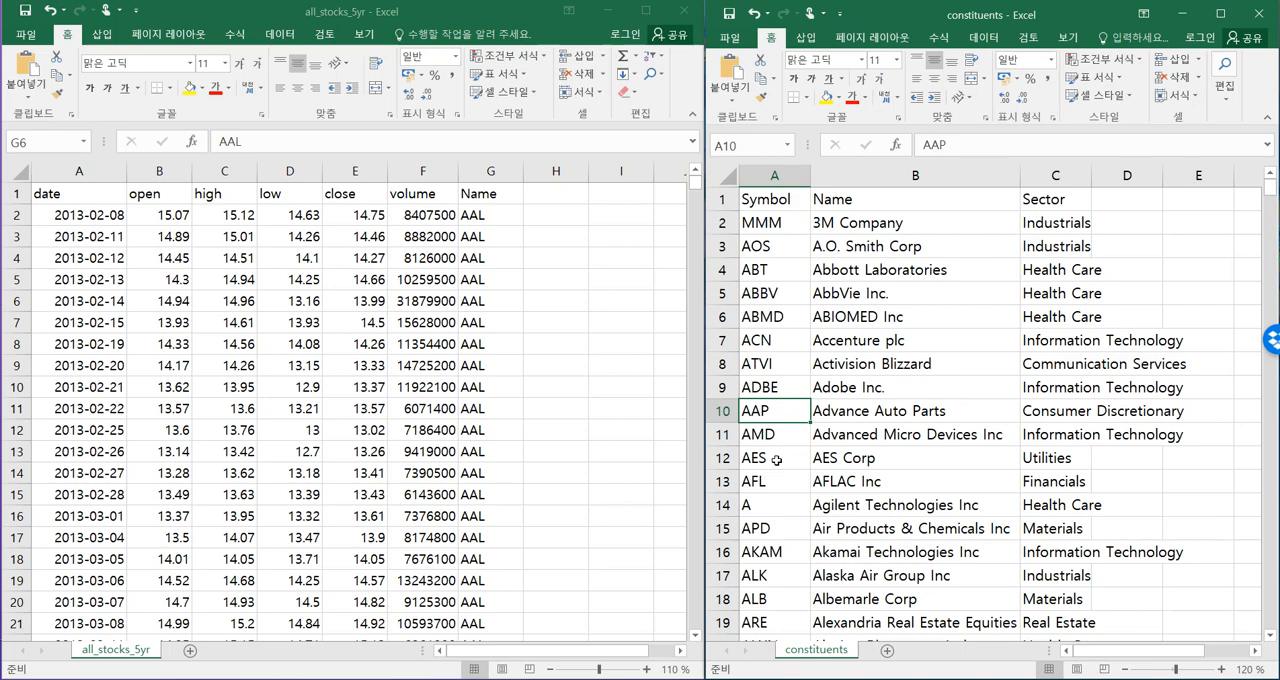
# Select the Name column in all_stocks_5yr and the Symbol column in constituents to compare them as matching keys.
pyautogui.click(593, 426)
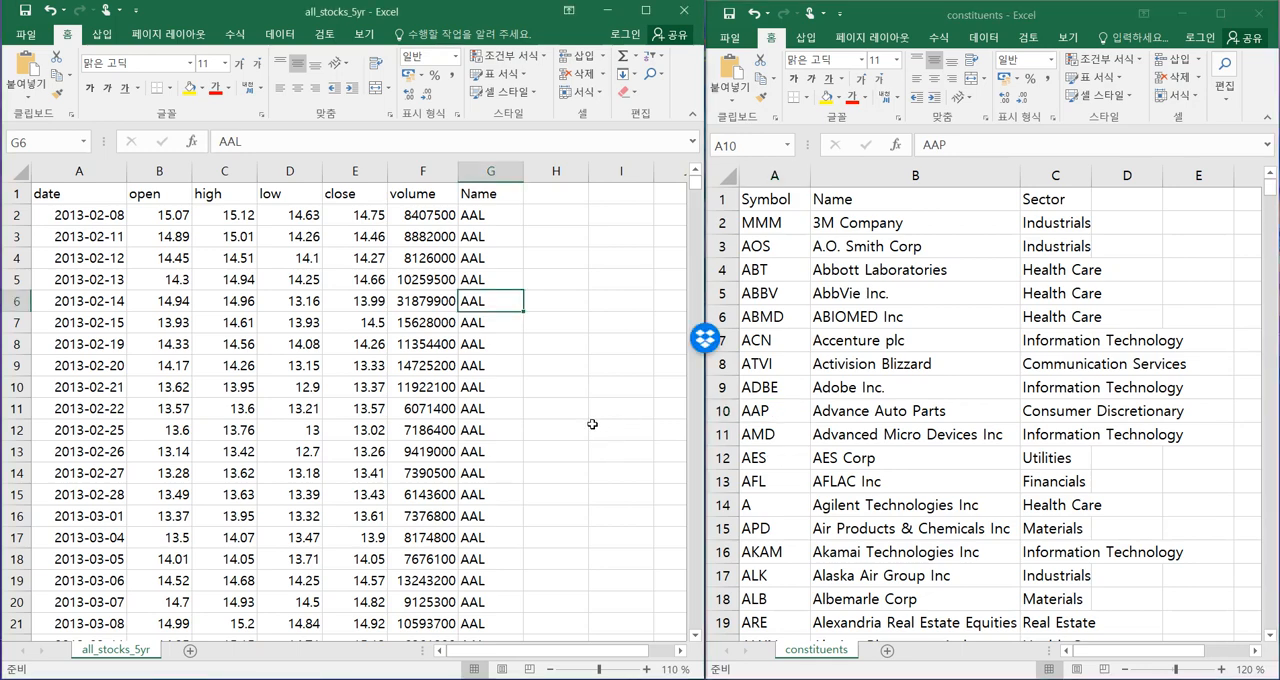
pyautogui.click(485, 194)
pyautogui.hotkey('ctrl', 'shift', 'Down')
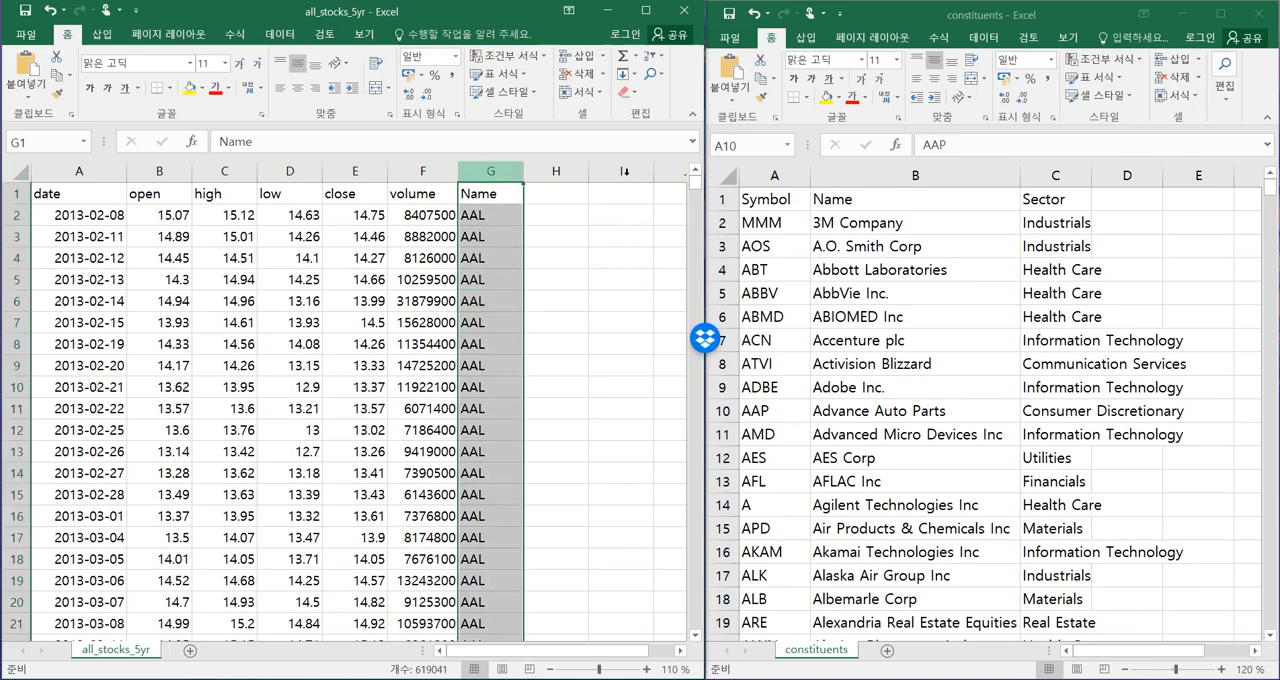
pyautogui.click(767, 177)
pyautogui.click(779, 175)
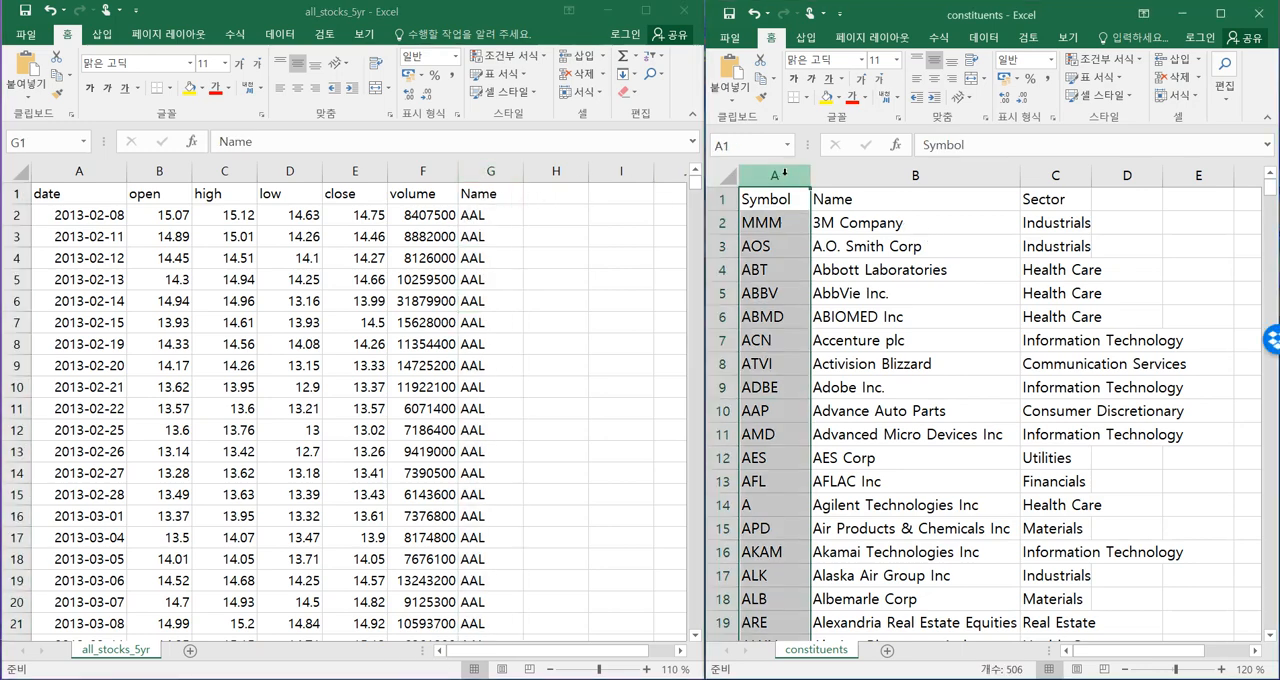
pyautogui.click(682, 327)
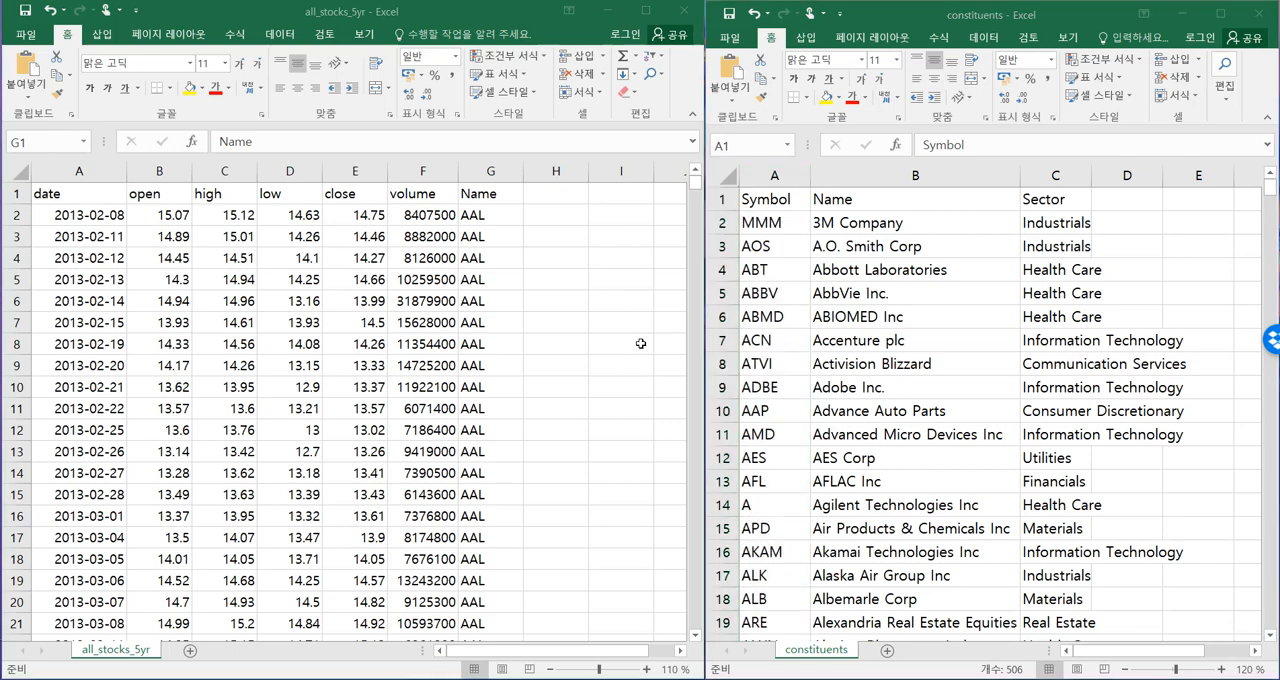
pyautogui.click(777, 175)
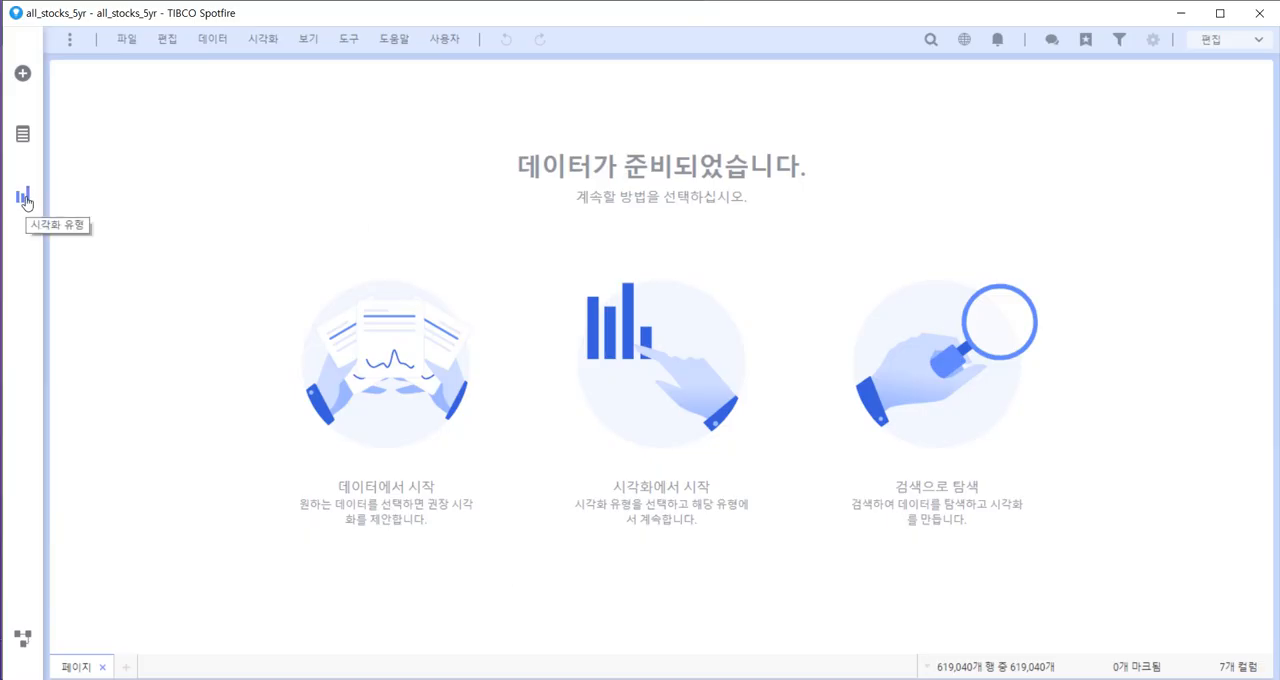
# Switch to TIBCO Spotfire, review the loaded data columns and add a table visualization of all_stocks_5yr.
pyautogui.click(22, 133)
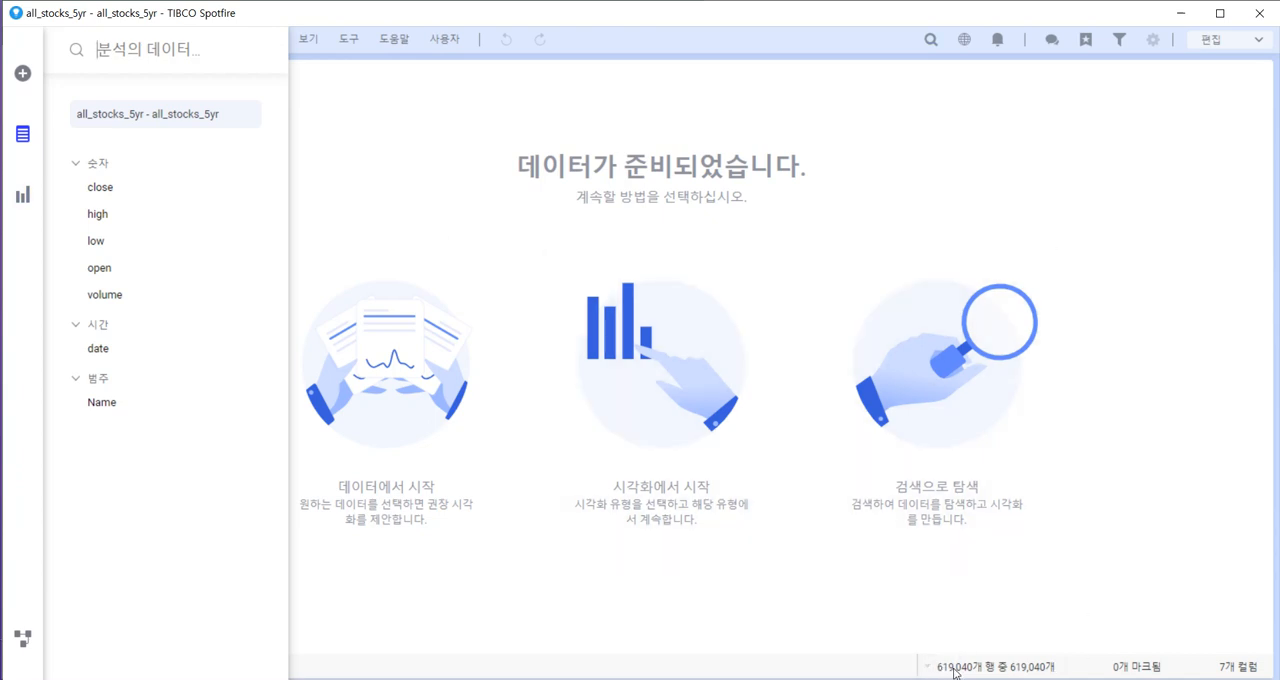
pyautogui.click(842, 637)
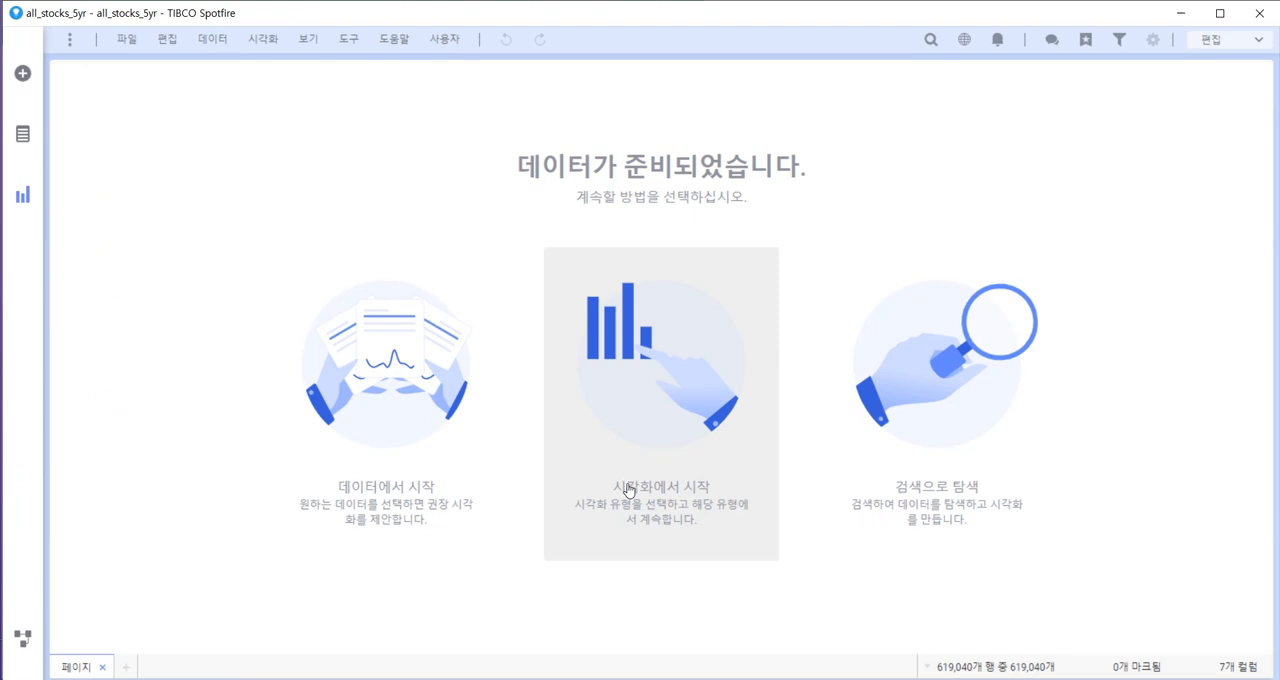
pyautogui.click(23, 142)
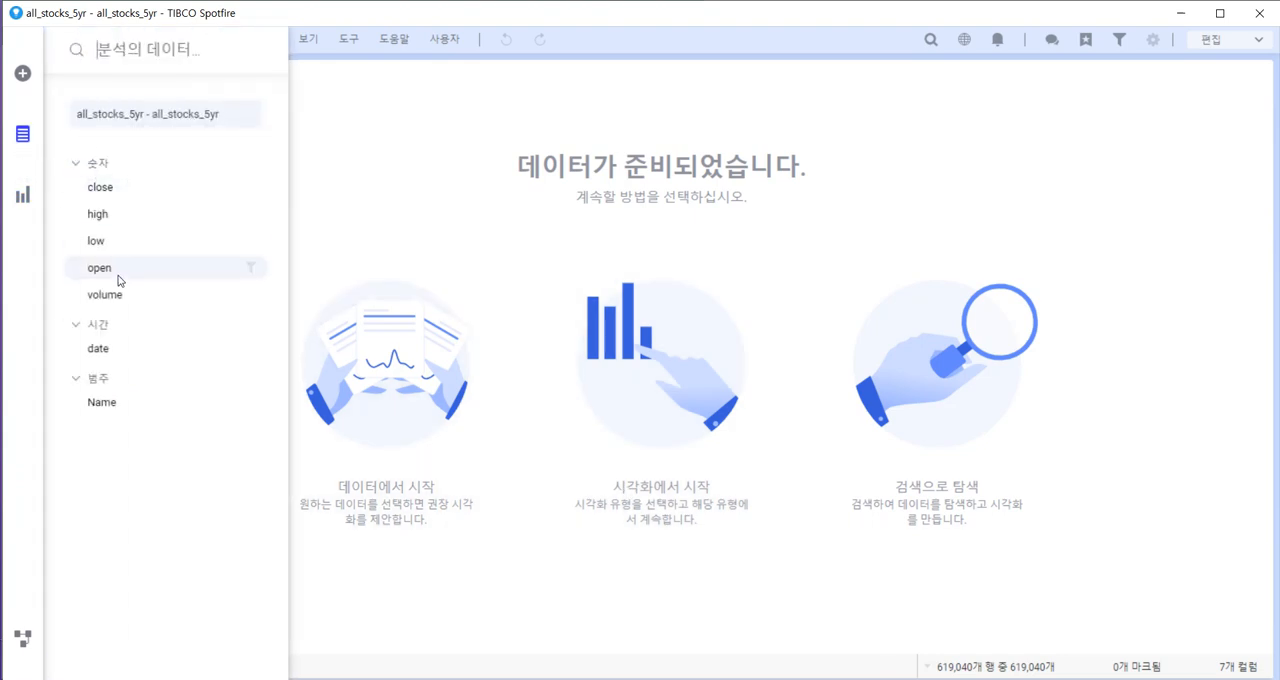
pyautogui.click(23, 194)
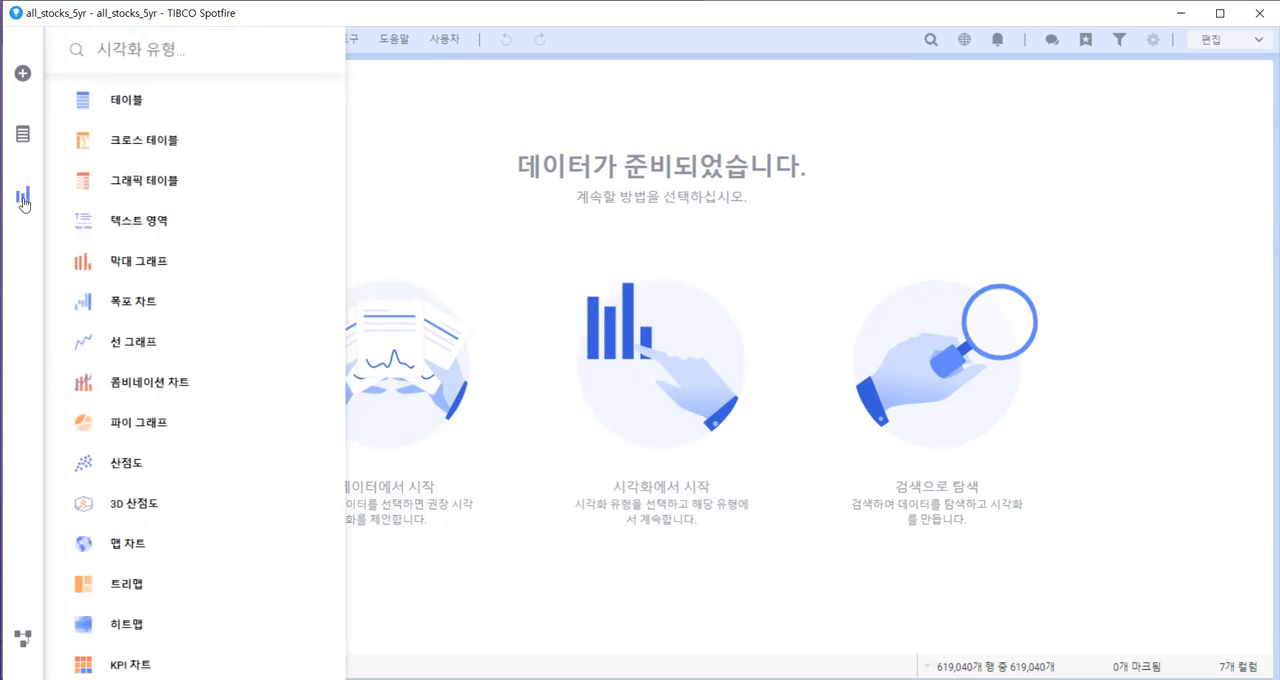
pyautogui.click(127, 115)
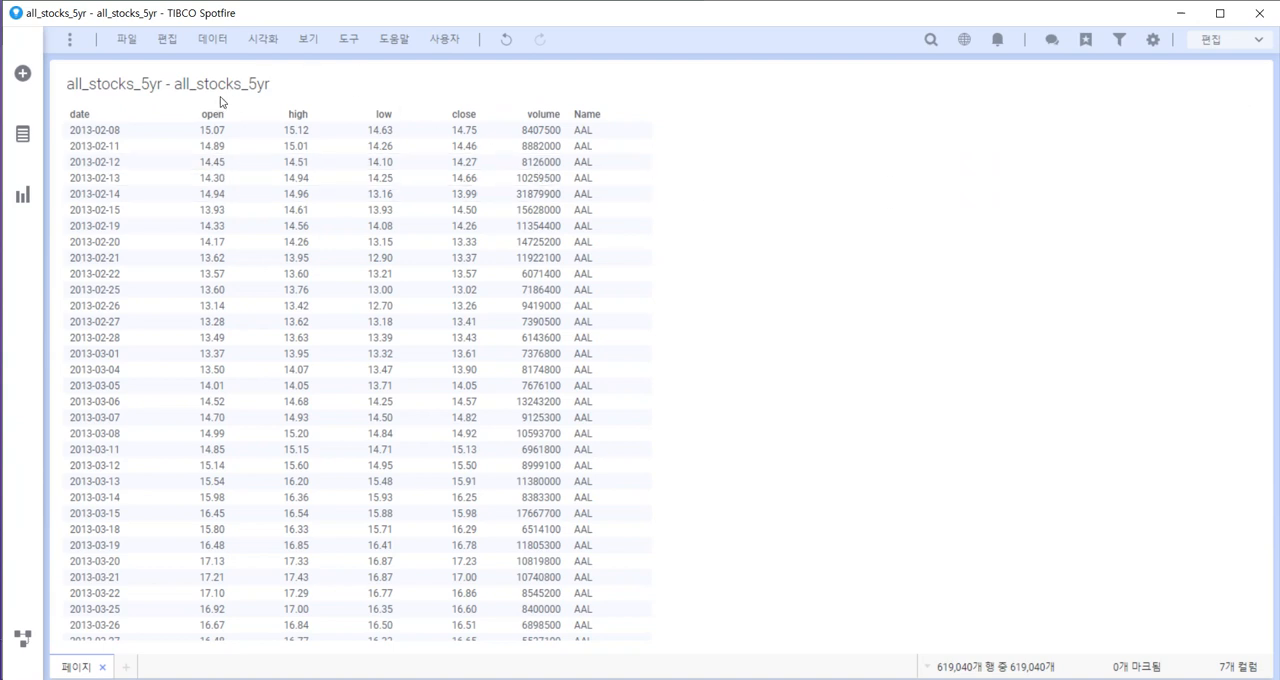
# Load the local constituents Excel file, importing its constituents worksheet with the Symbol, Name and Sector columns as String.
pyautogui.click(23, 76)
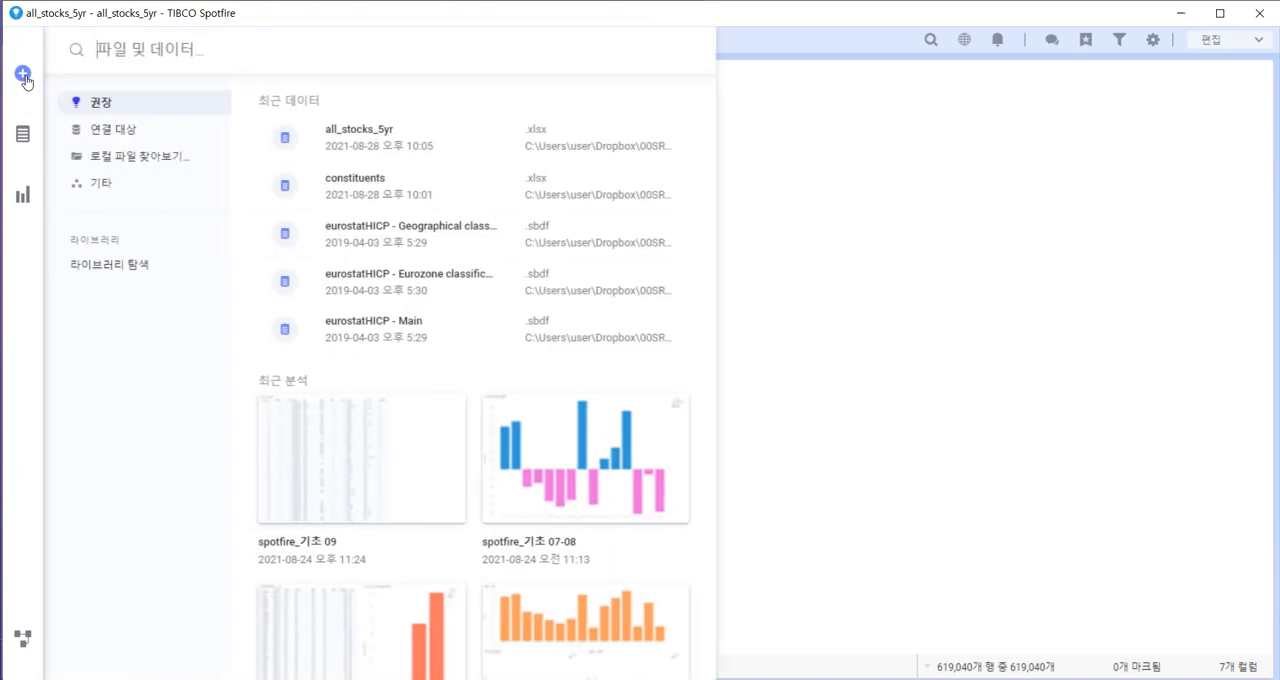
pyautogui.click(128, 163)
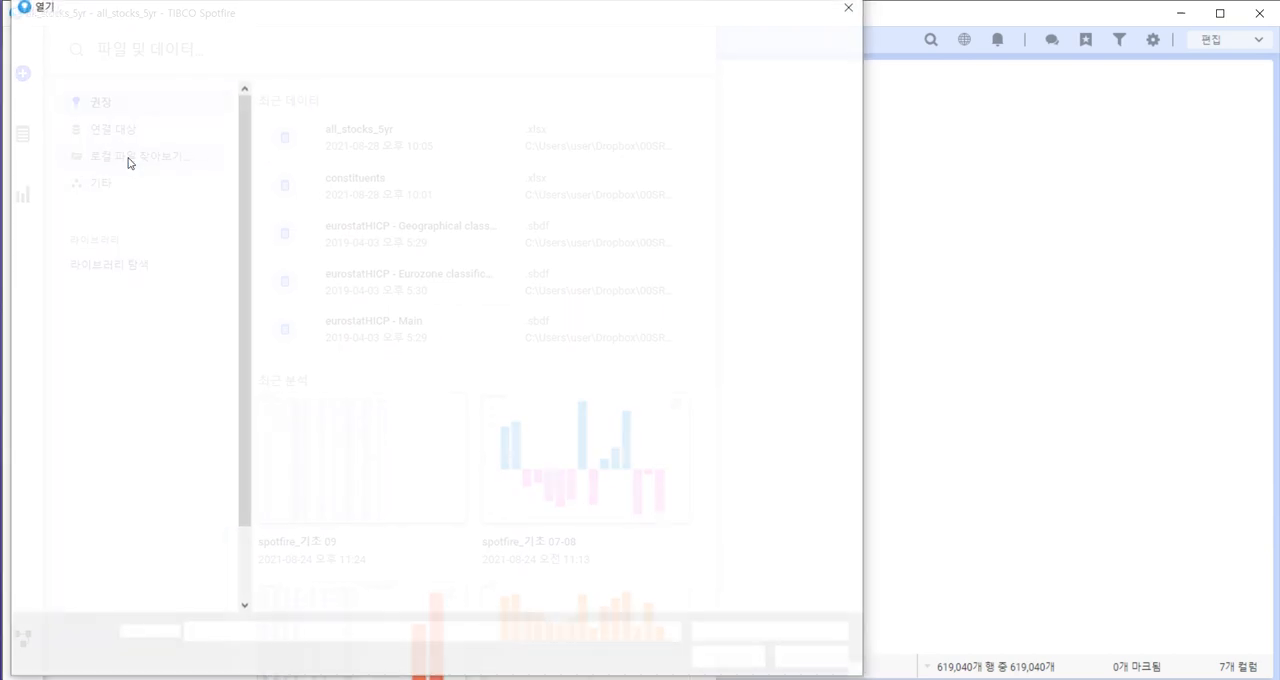
pyautogui.click(316, 133)
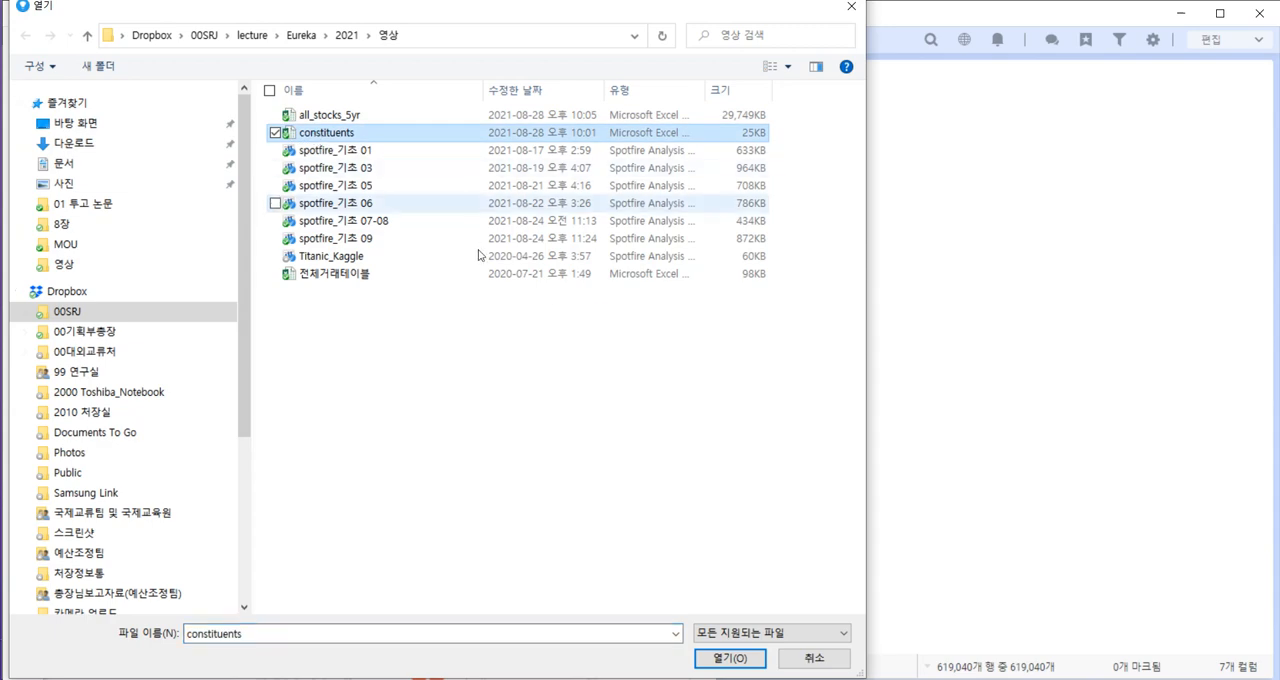
pyautogui.click(734, 660)
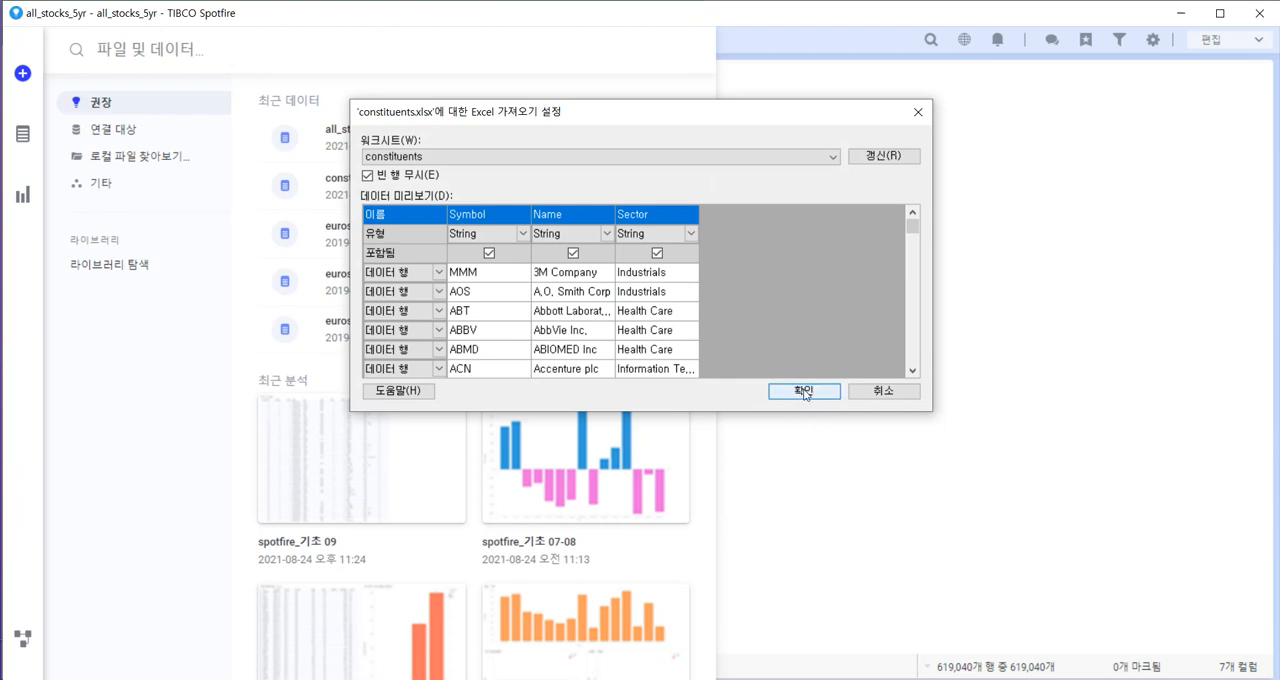
pyautogui.click(805, 391)
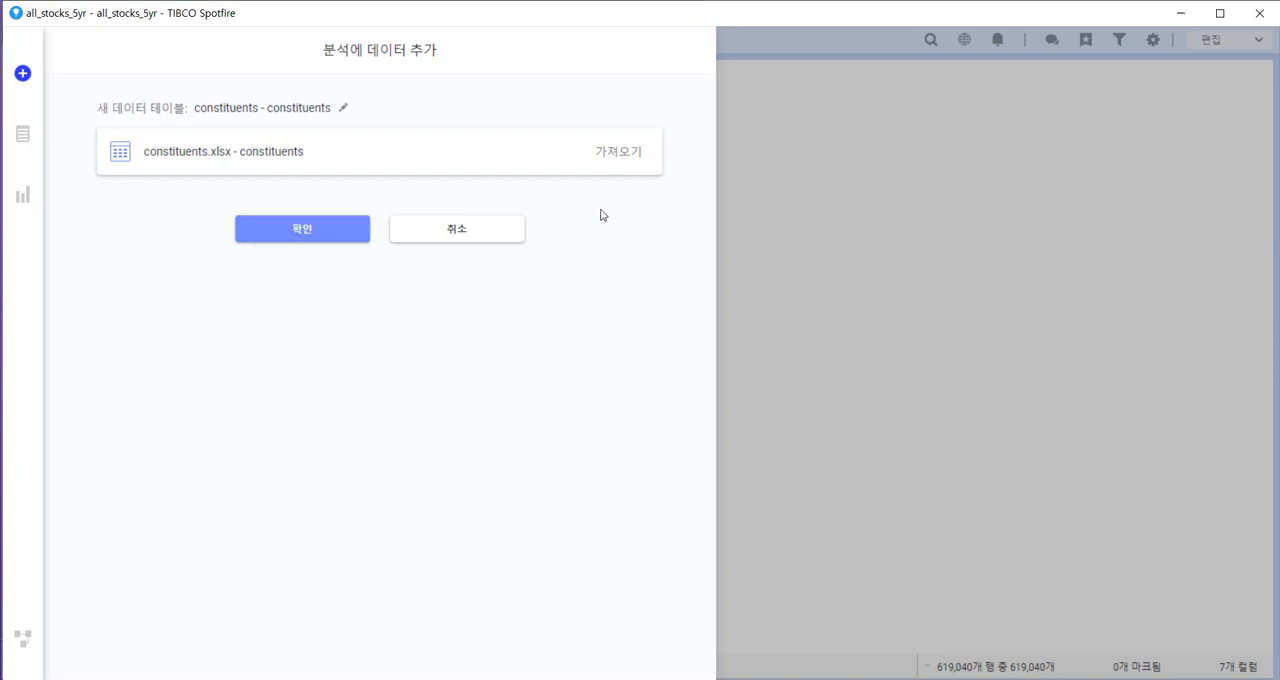
# Set the constituents data to be added as columns to all_stocks_5yr and open the settings for the added columns.
pyautogui.click(622, 152)
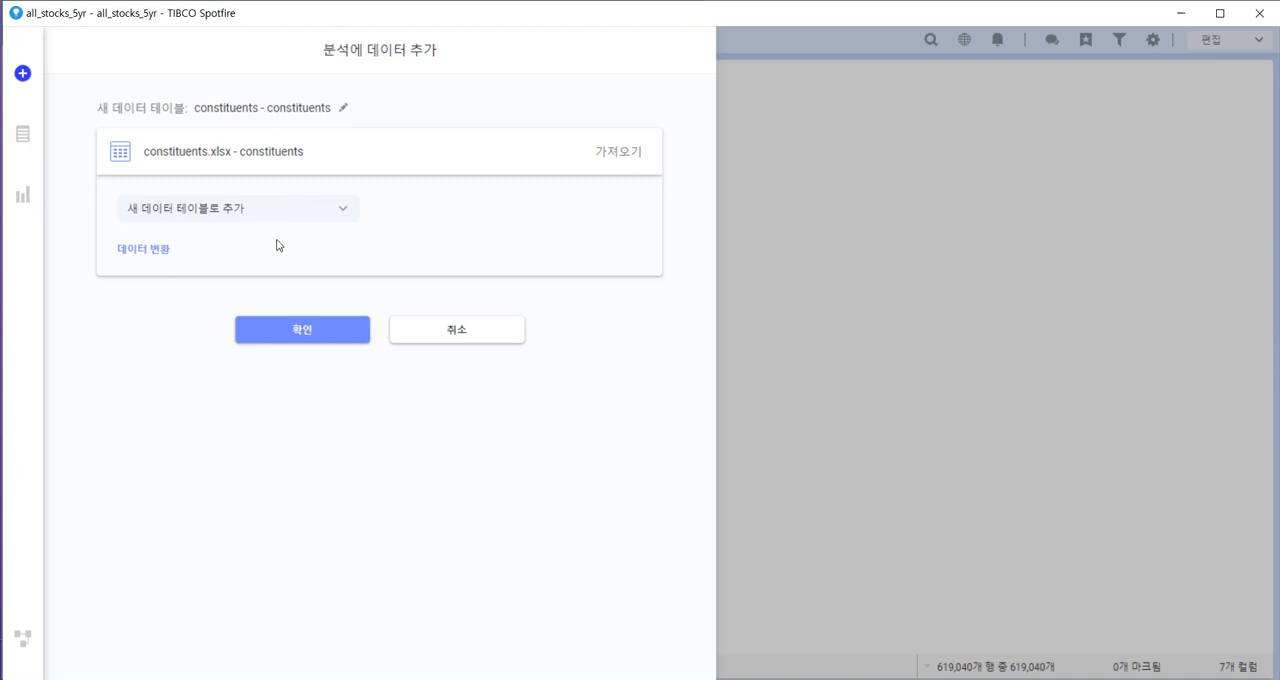
pyautogui.click(620, 164)
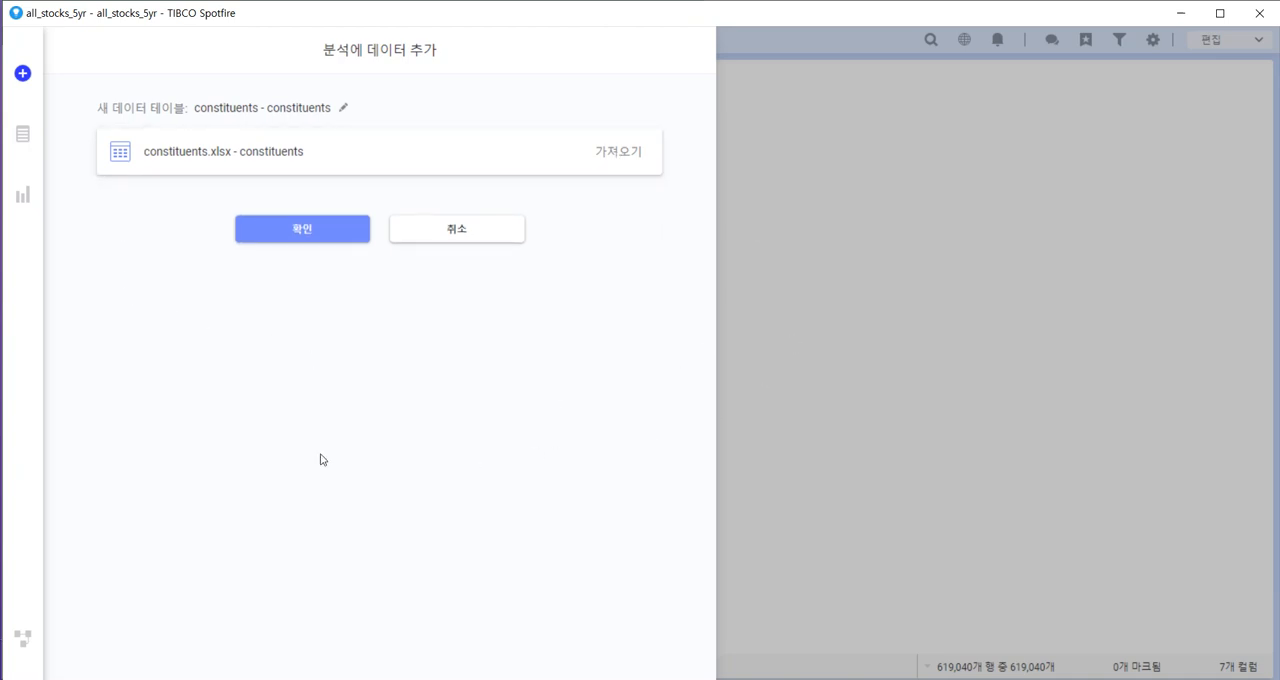
pyautogui.click(620, 164)
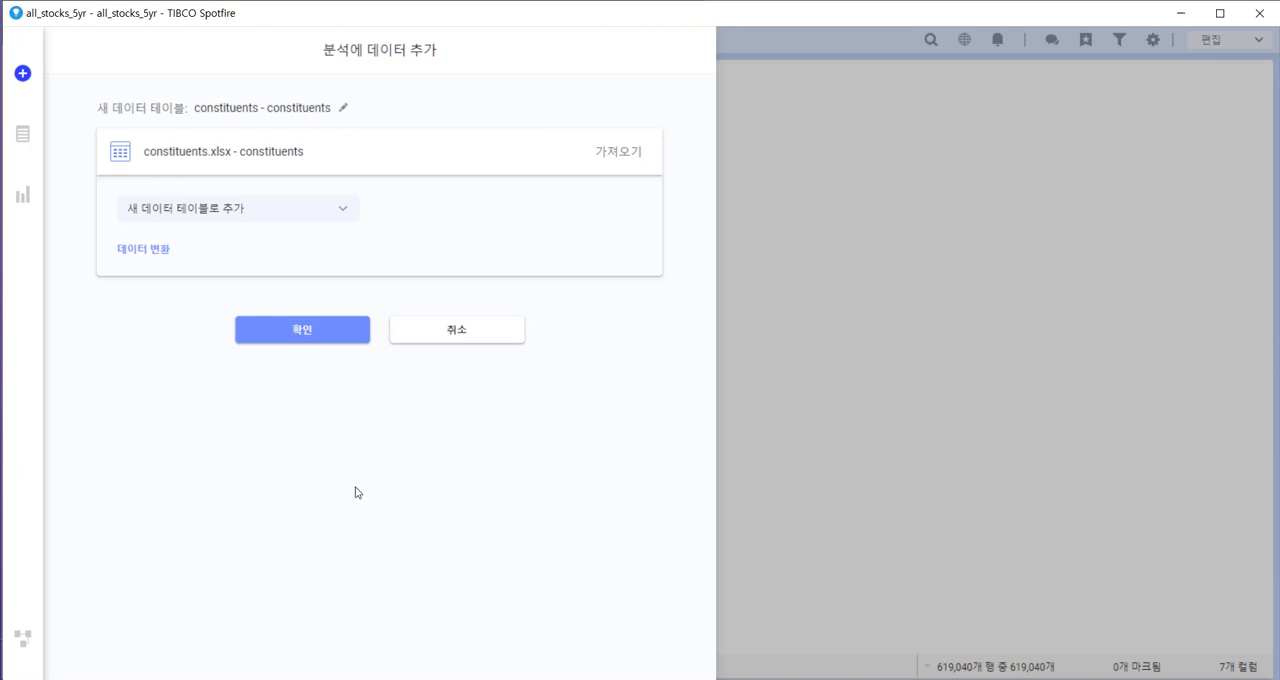
pyautogui.click(632, 157)
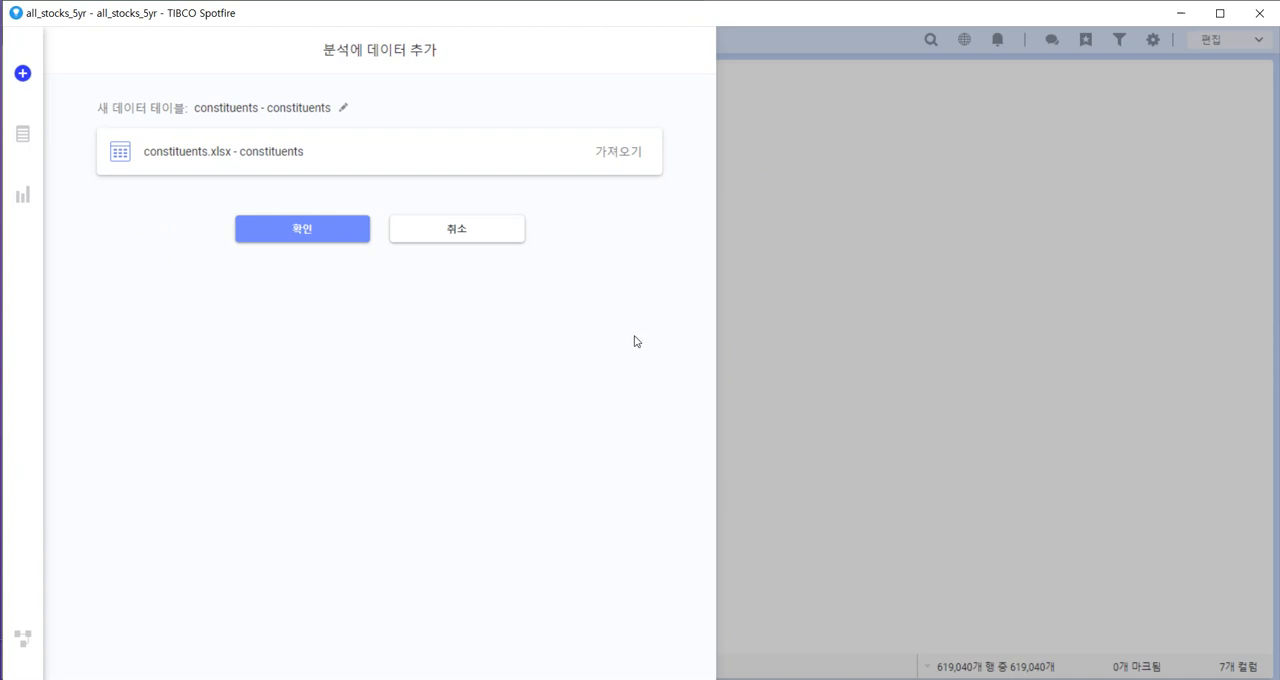
pyautogui.click(632, 157)
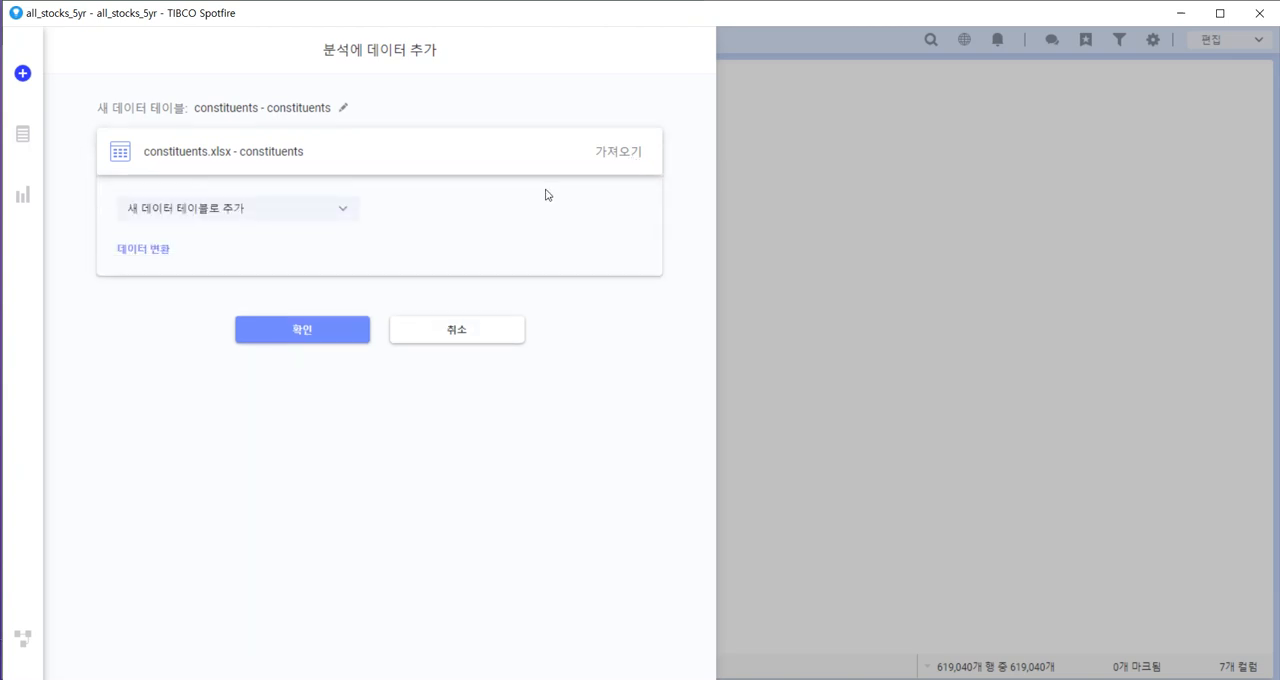
pyautogui.click(346, 214)
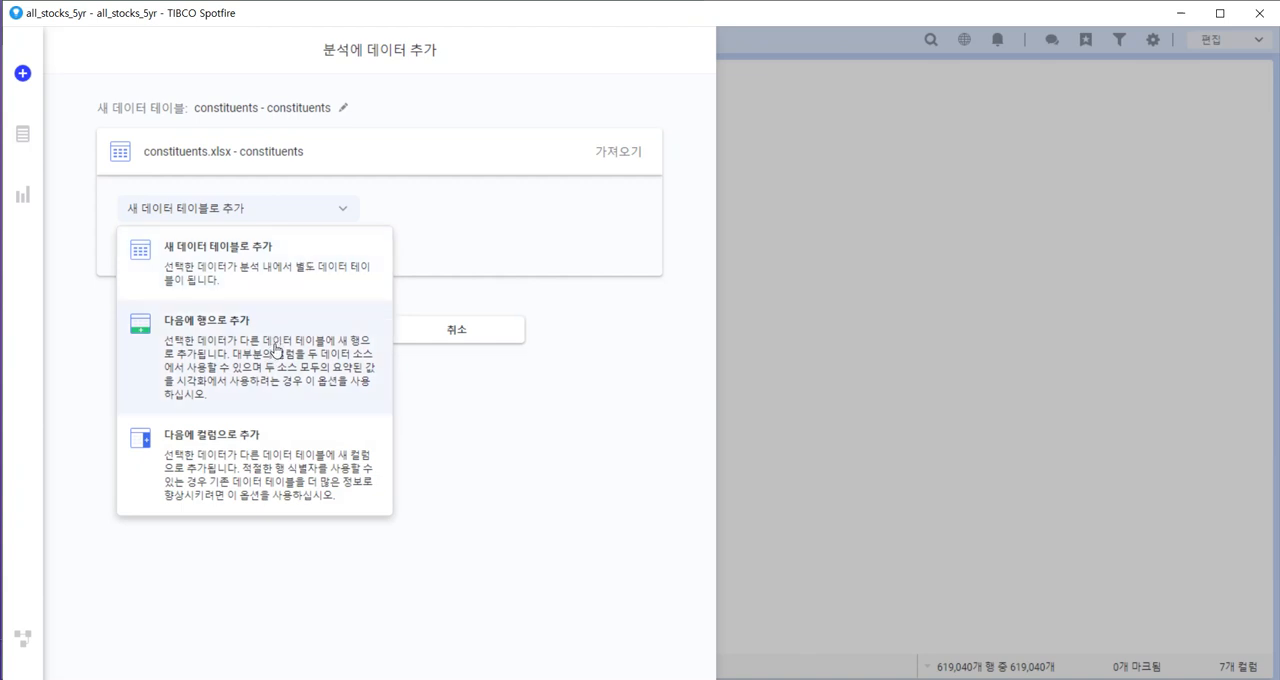
pyautogui.click(237, 475)
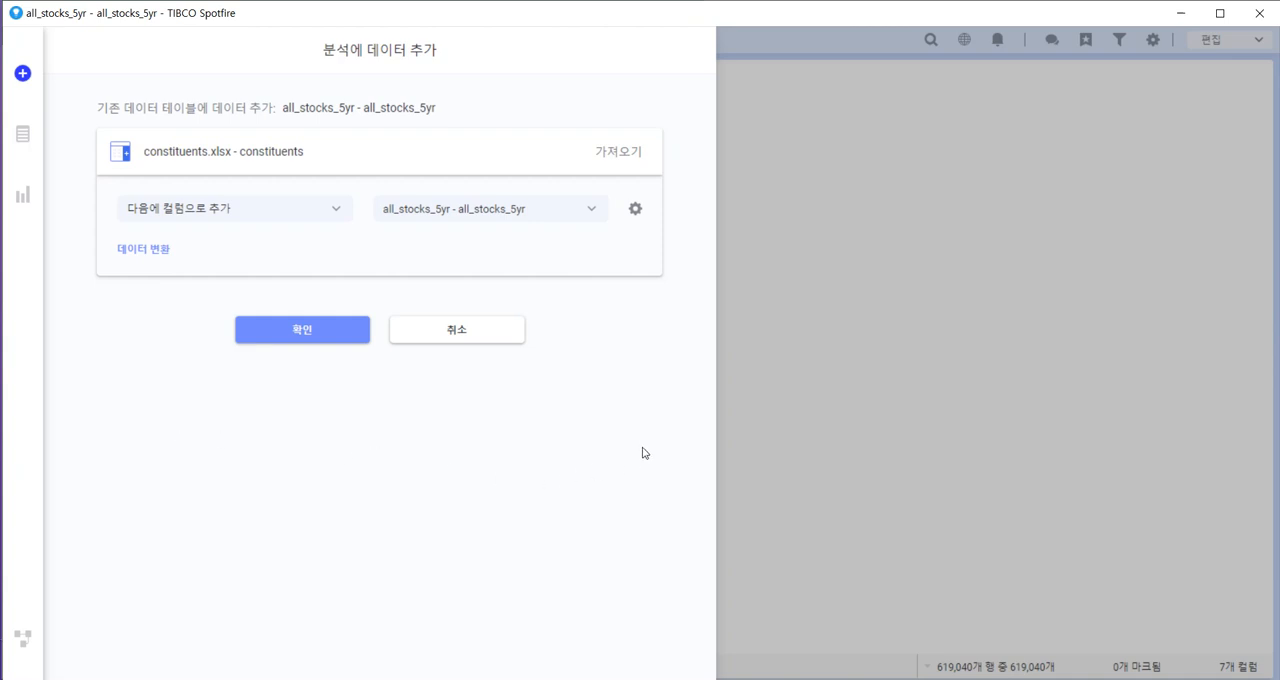
pyautogui.click(636, 210)
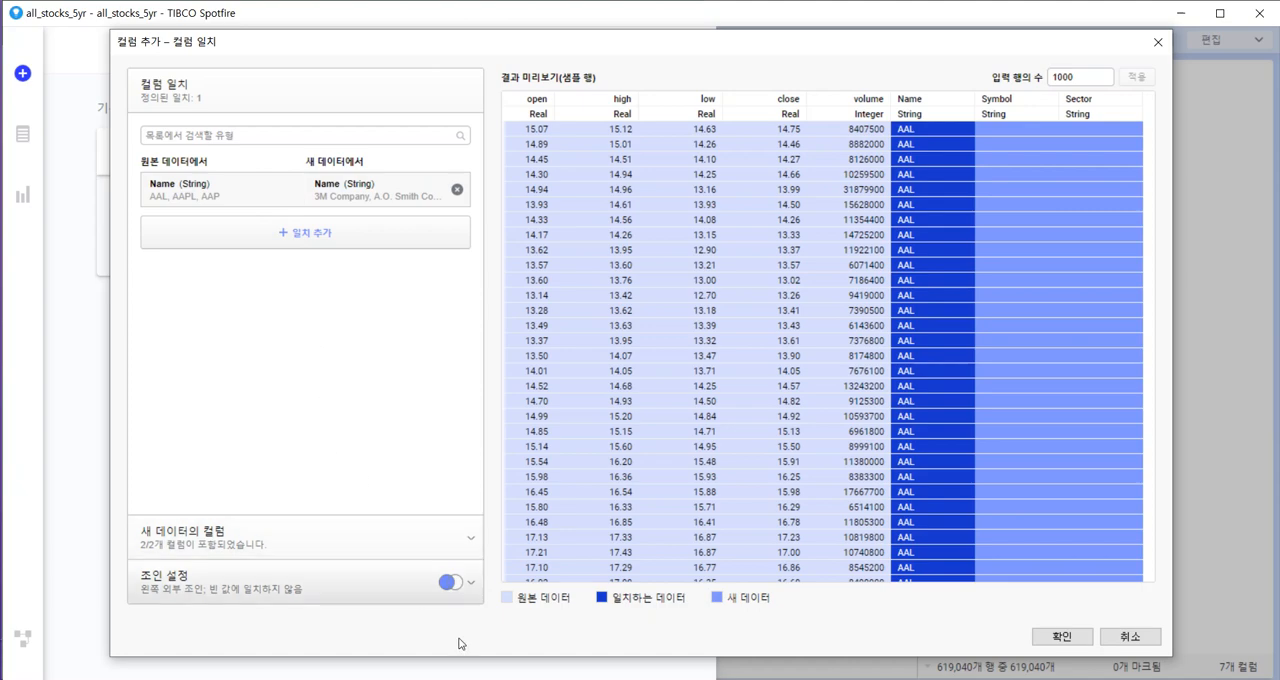
# Switch to the Excel workbooks and compare the Name column of all_stocks_5yr with the Name column of constituents.
pyautogui.click(450, 581)
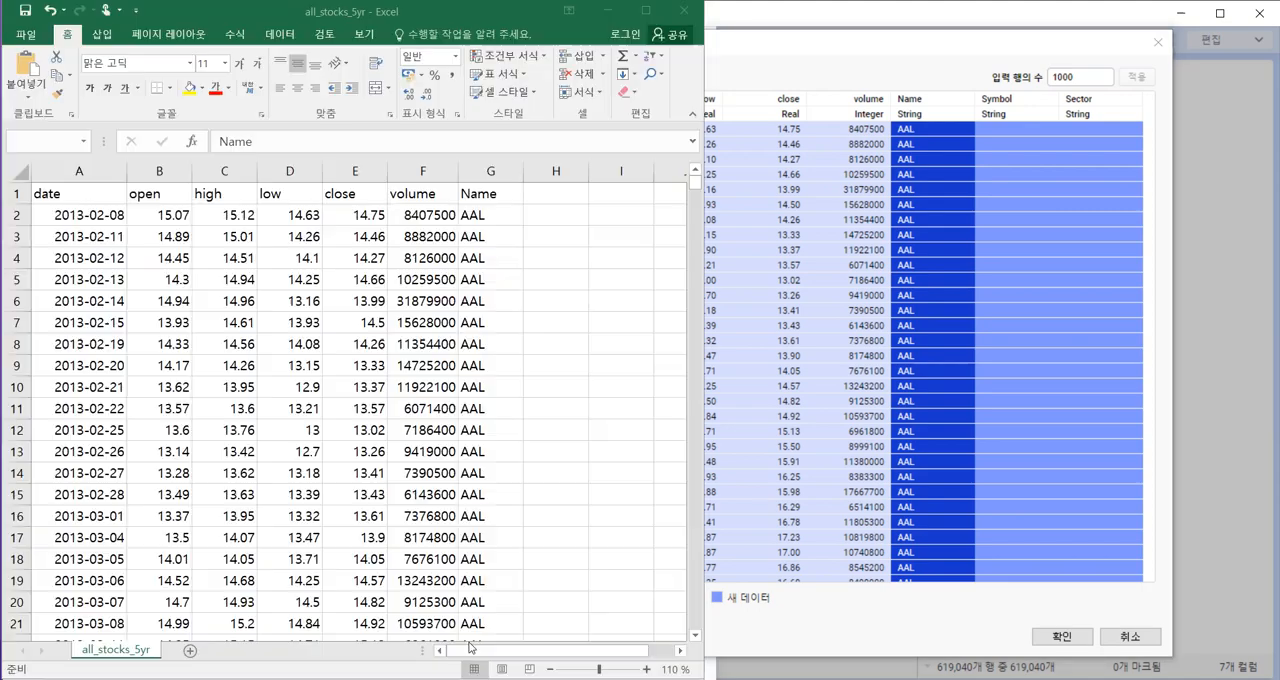
pyautogui.click(551, 604)
pyautogui.click(551, 604)
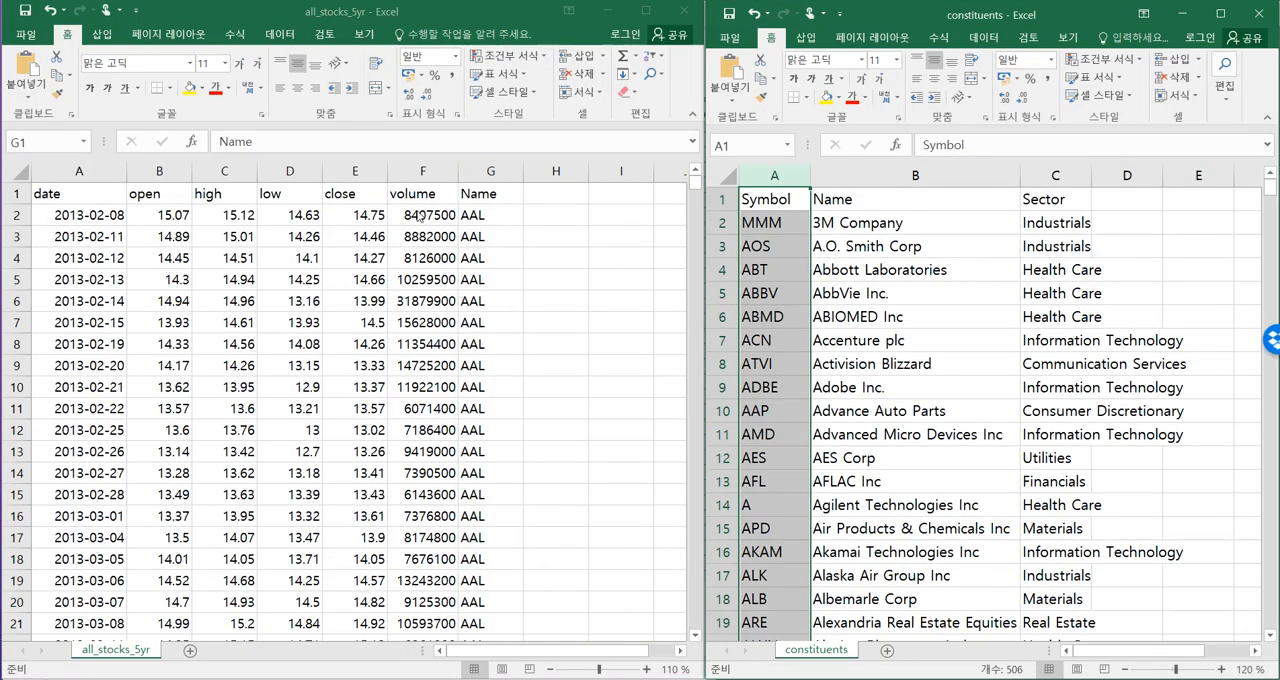
pyautogui.click(484, 196)
pyautogui.hotkey('ctrl', 'space')
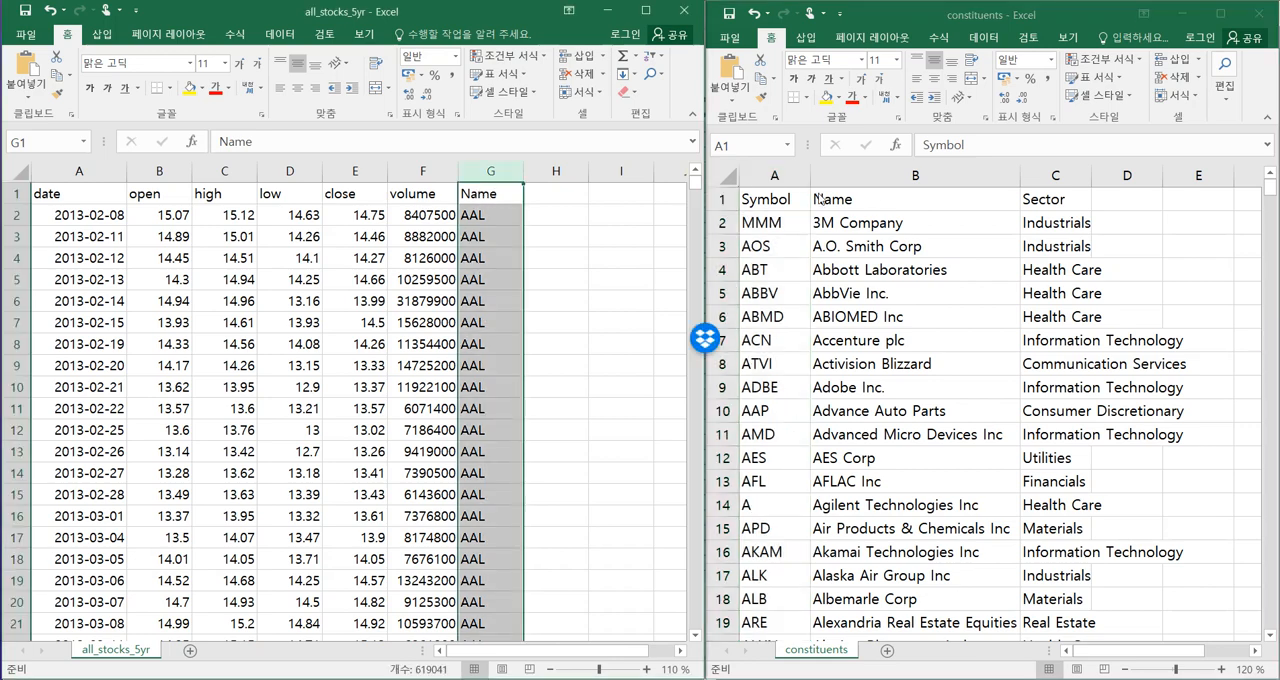
pyautogui.click(855, 198)
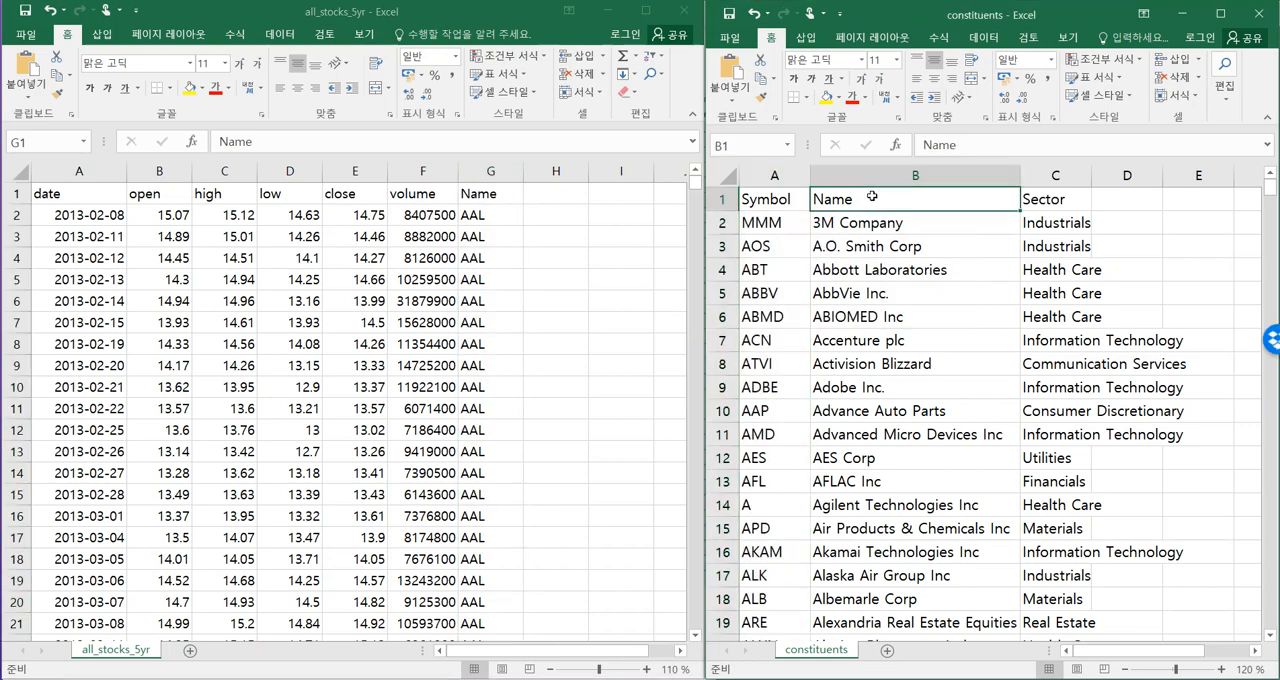
pyautogui.hotkey('ctrl', 'space')
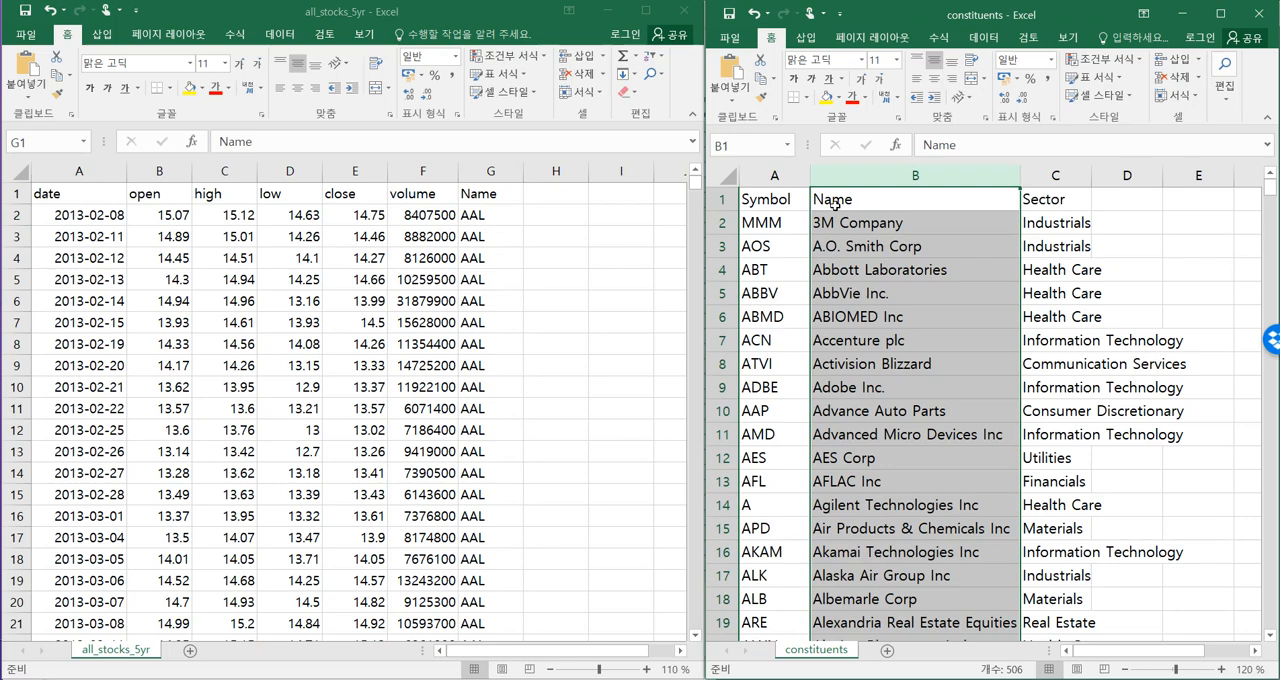
# Compare the Name column of all_stocks_5yr with the Name and Symbol columns of constituents to identify the matching key.
pyautogui.click(489, 195)
pyautogui.hotkey('ctrl', 'space')
pyautogui.click(931, 174)
pyautogui.click(491, 173)
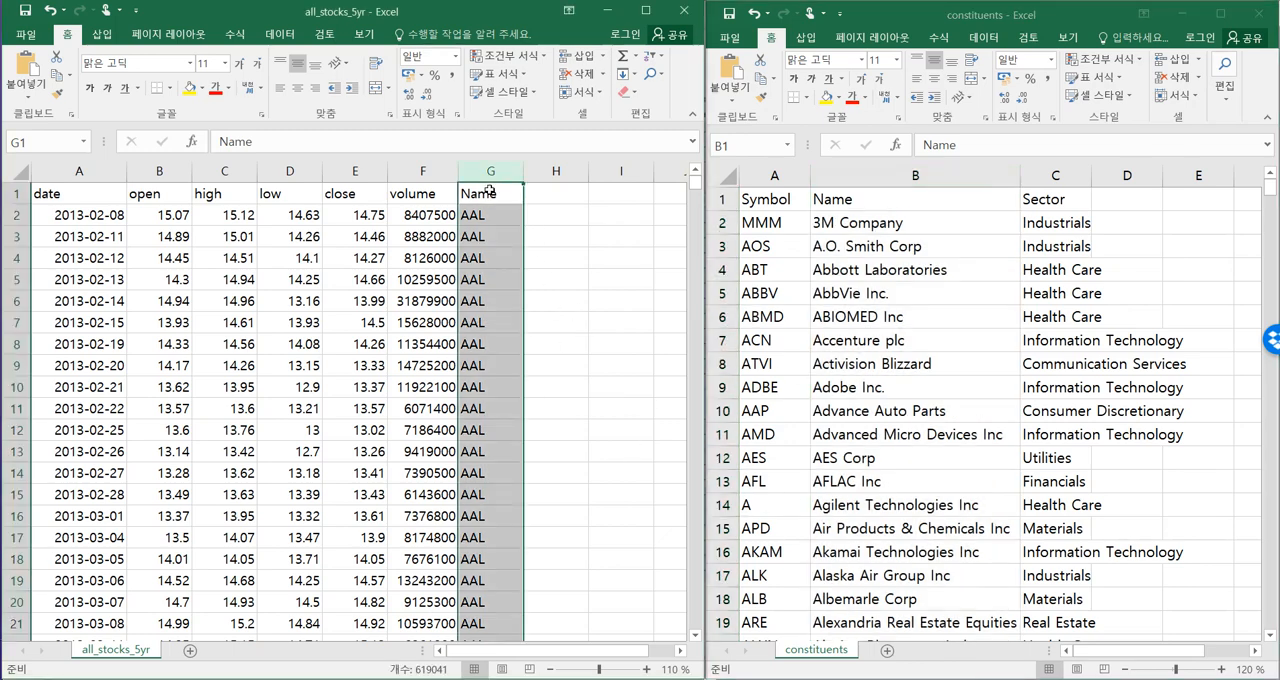
pyautogui.click(774, 175)
pyautogui.click(774, 175)
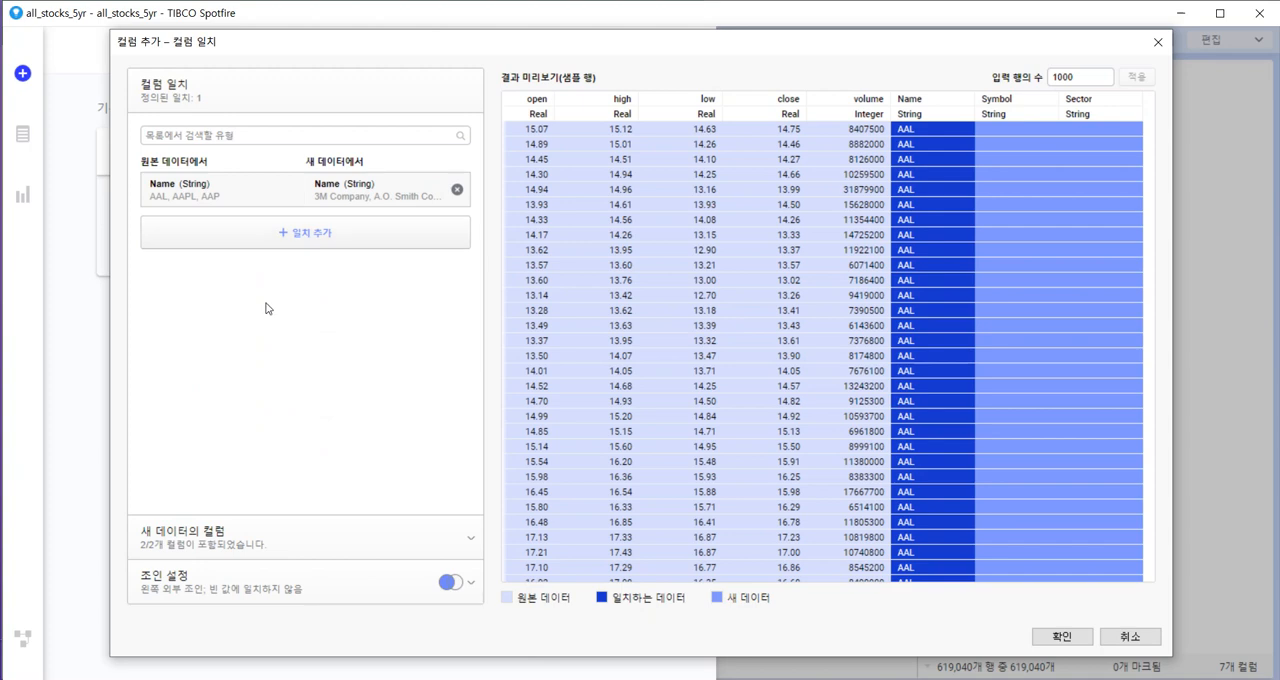
# Switch back to Spotfire and replace the Name-to-Name match with original Name matched to new-data Symbol.
pyautogui.click(457, 191)
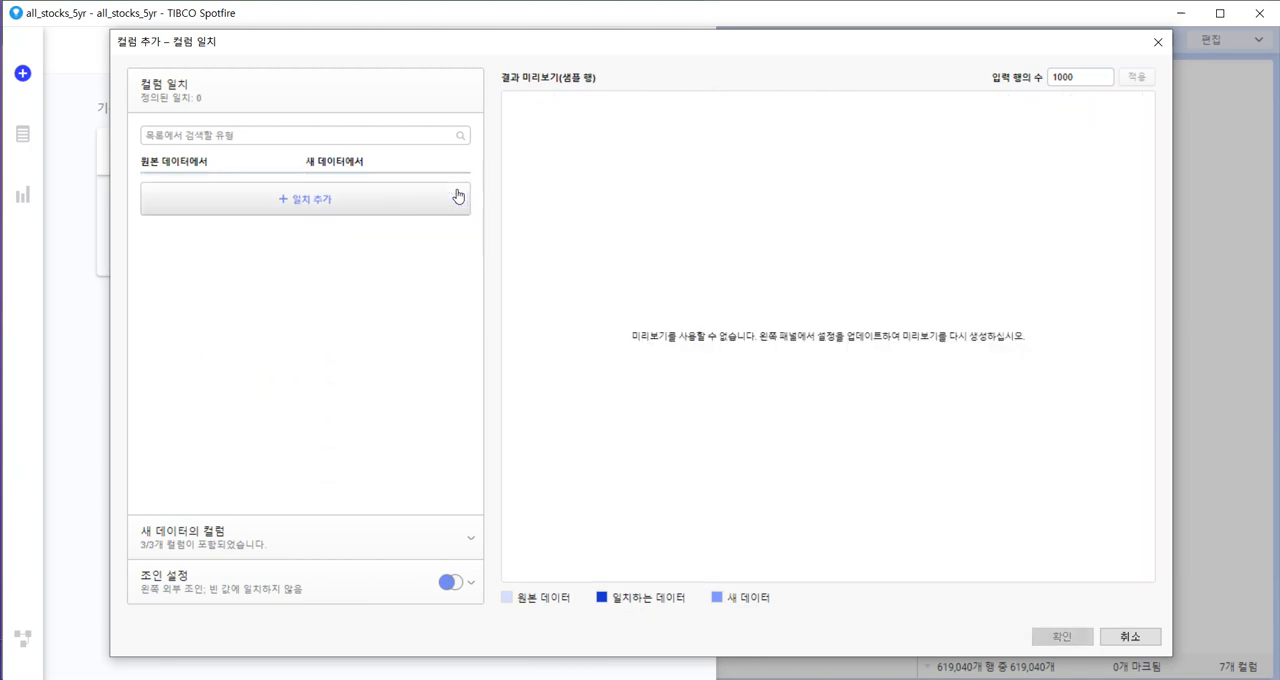
pyautogui.click(322, 207)
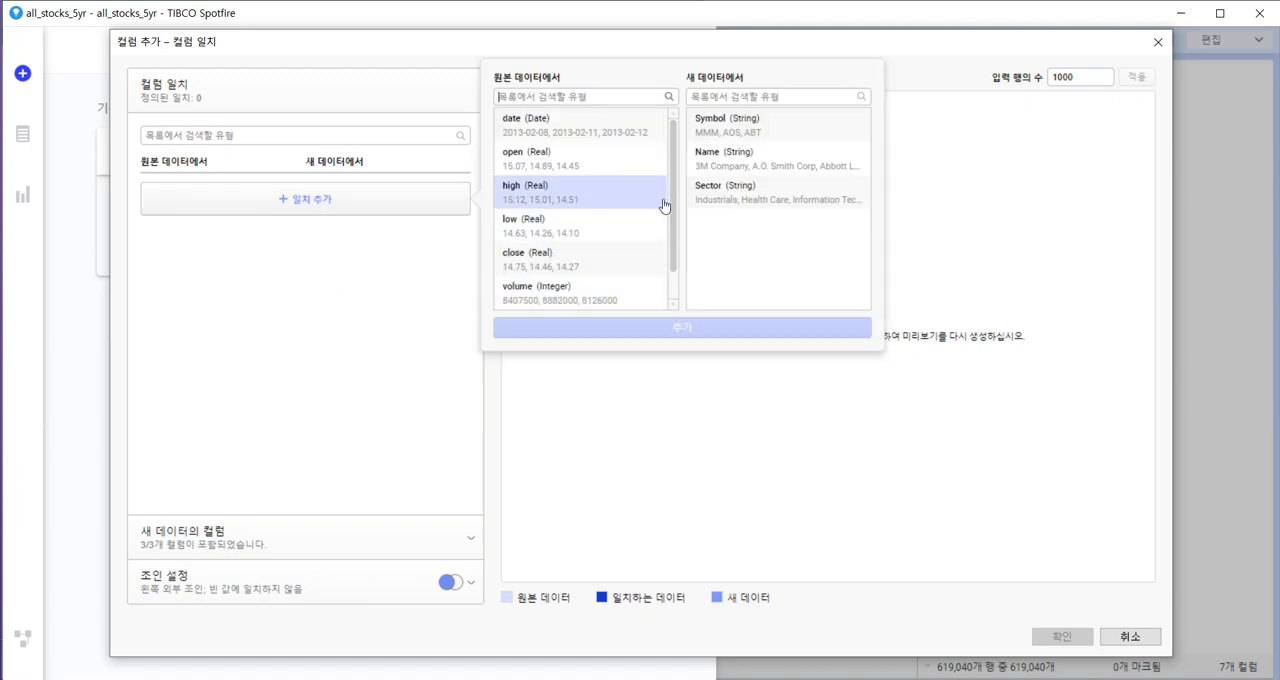
pyautogui.scroll(-1, 666, 270)
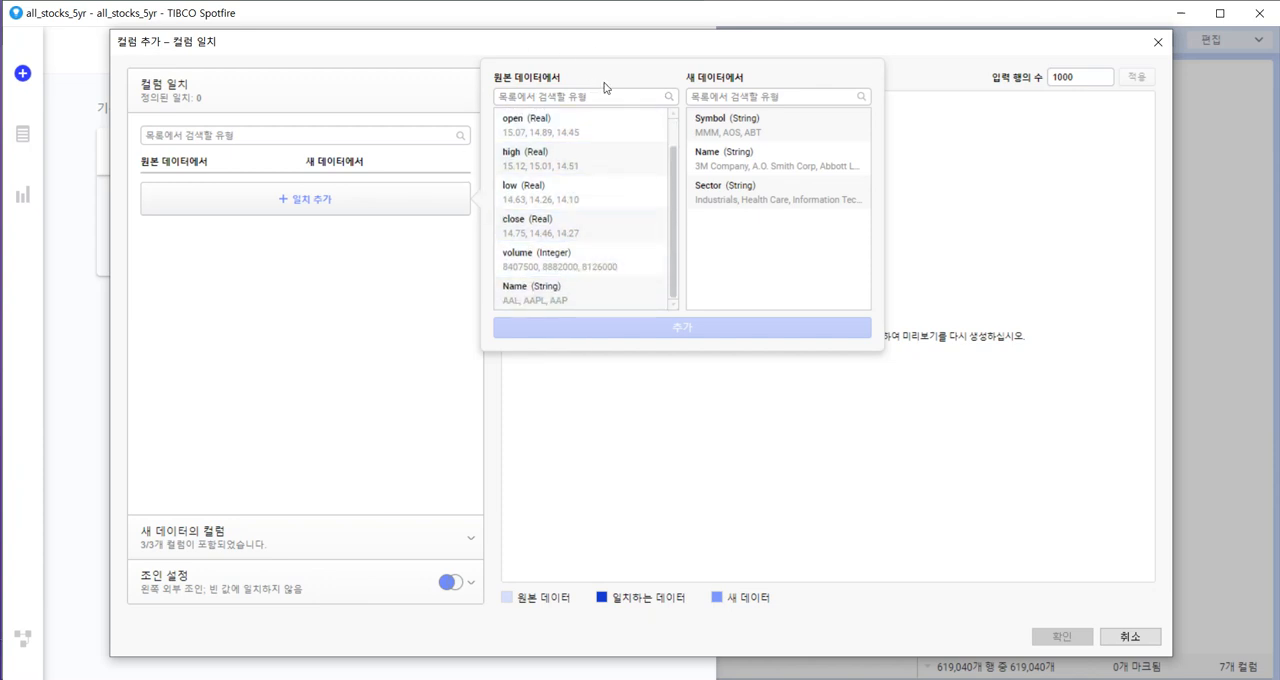
pyautogui.click(537, 302)
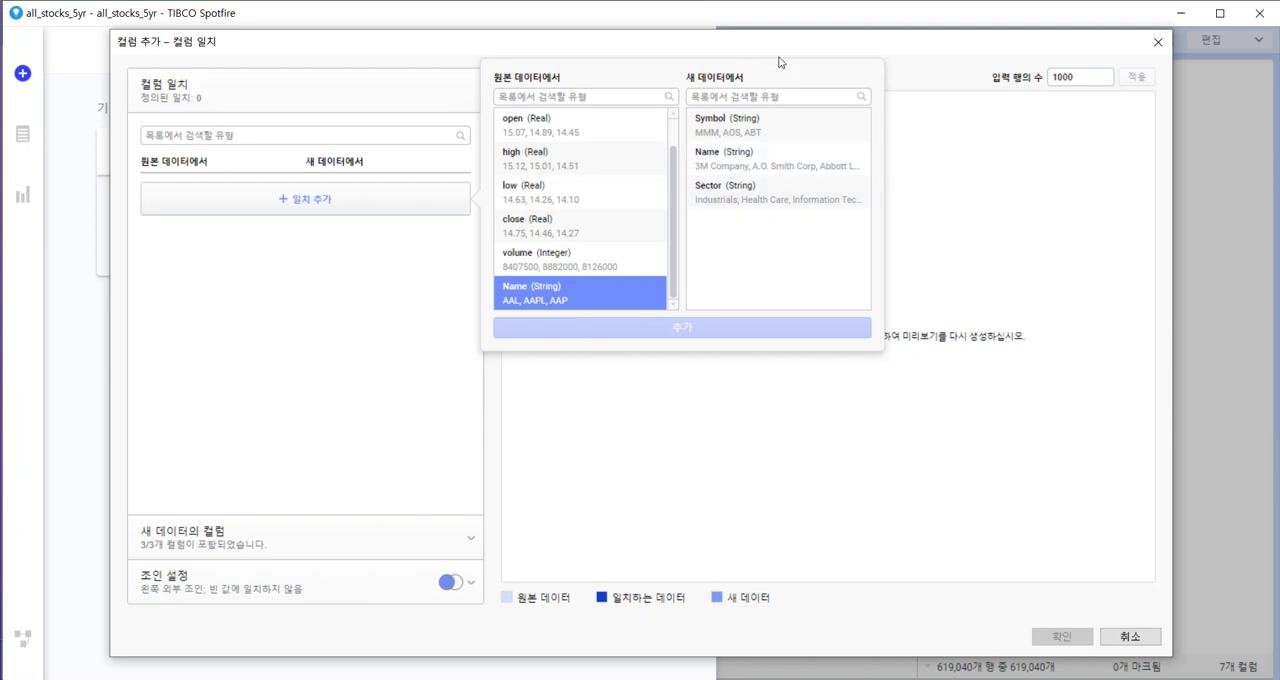
pyautogui.click(738, 129)
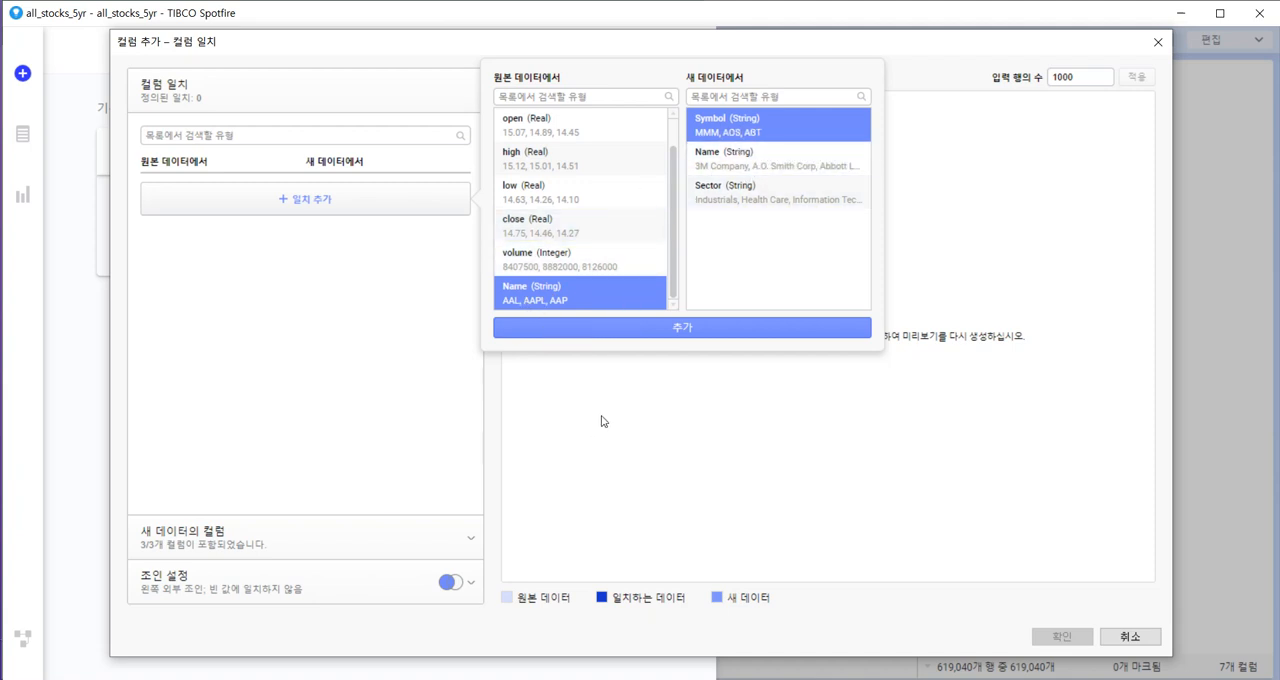
pyautogui.click(683, 330)
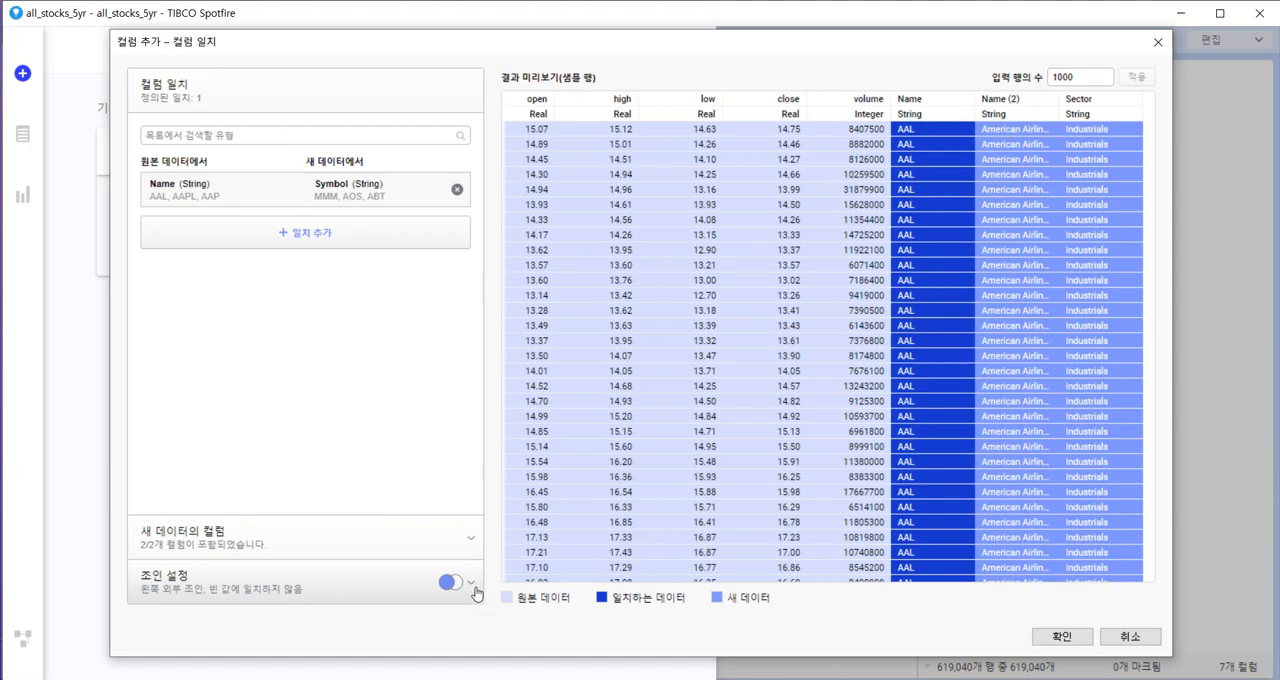
# Review the join types, keep the left outer join, and confirm adding the constituents columns to all_stocks_5yr.
pyautogui.click(333, 583)
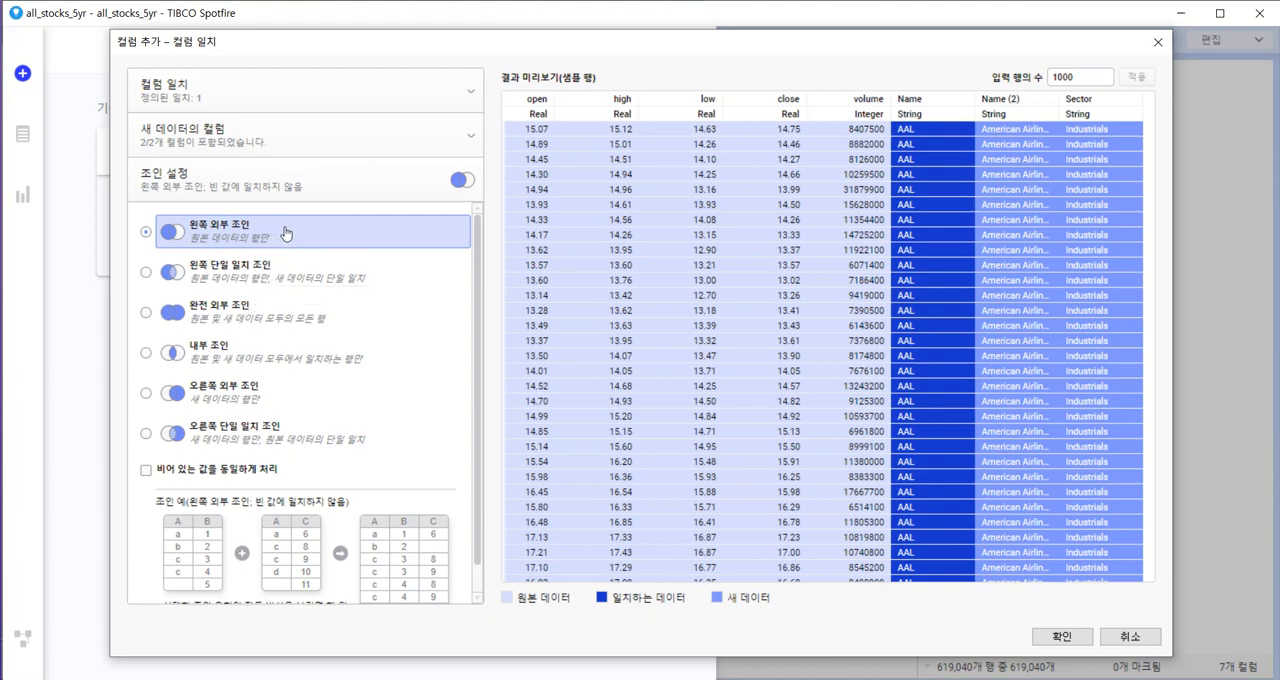
pyautogui.scroll(-1, 397, 444)
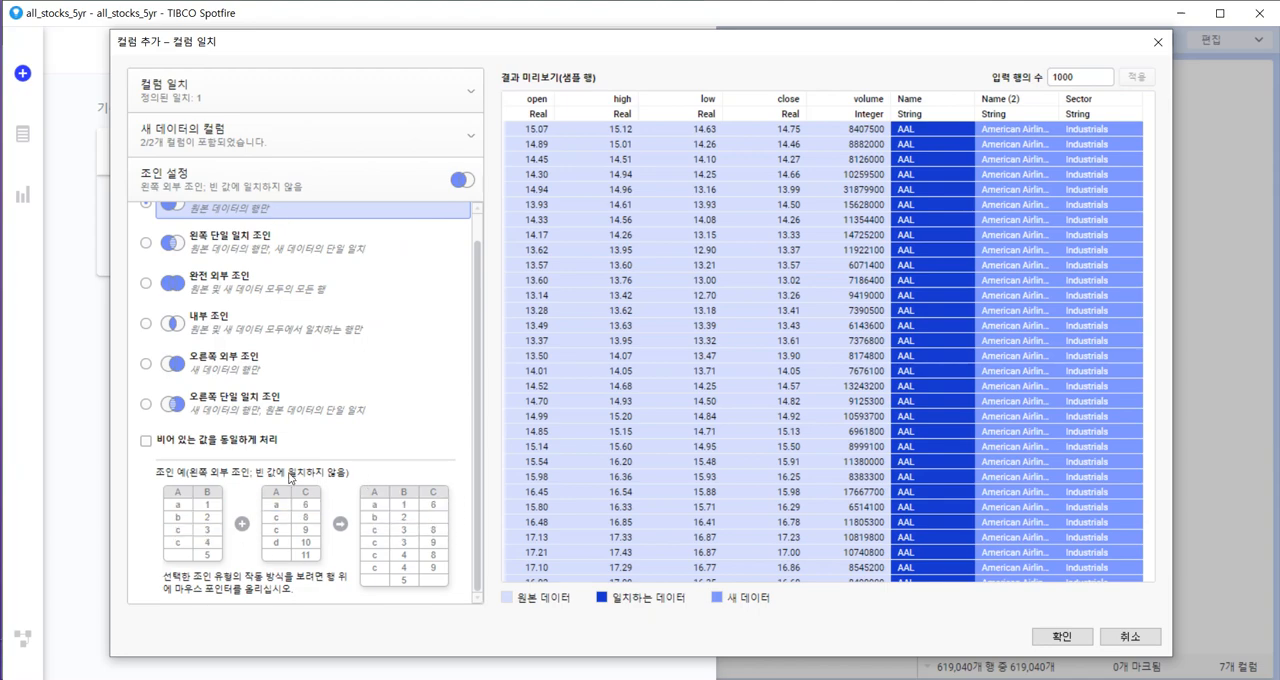
pyautogui.click(292, 94)
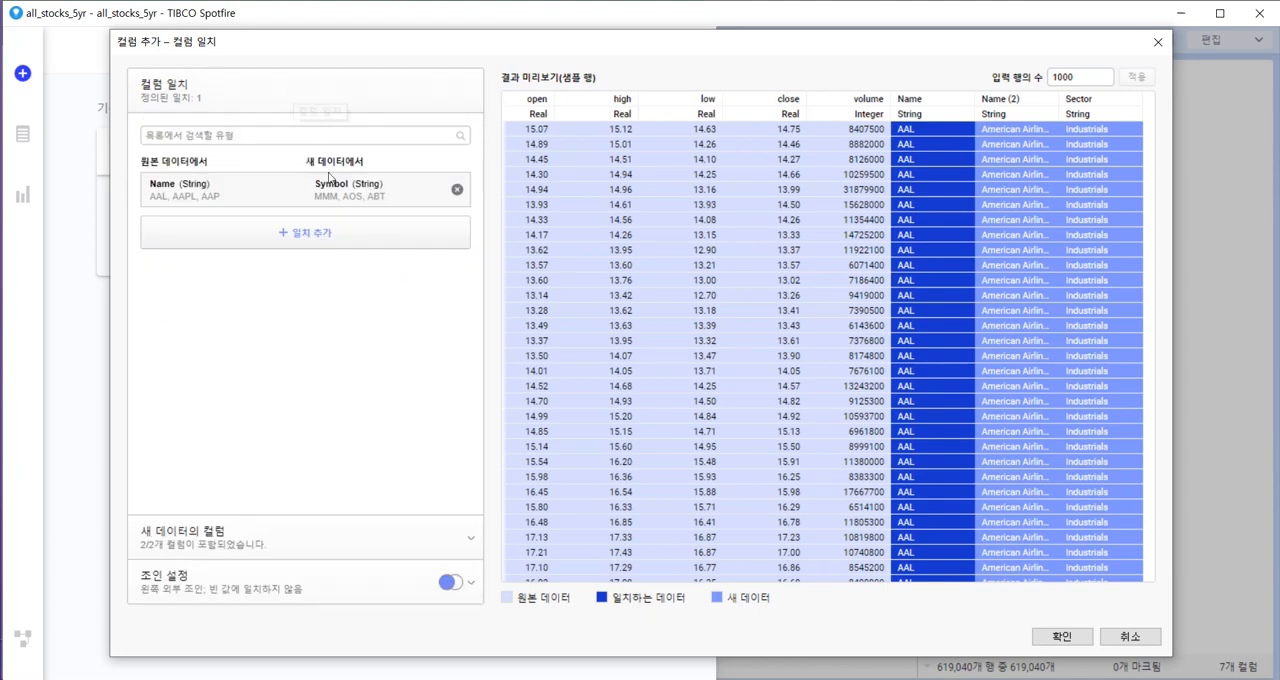
pyautogui.click(1080, 635)
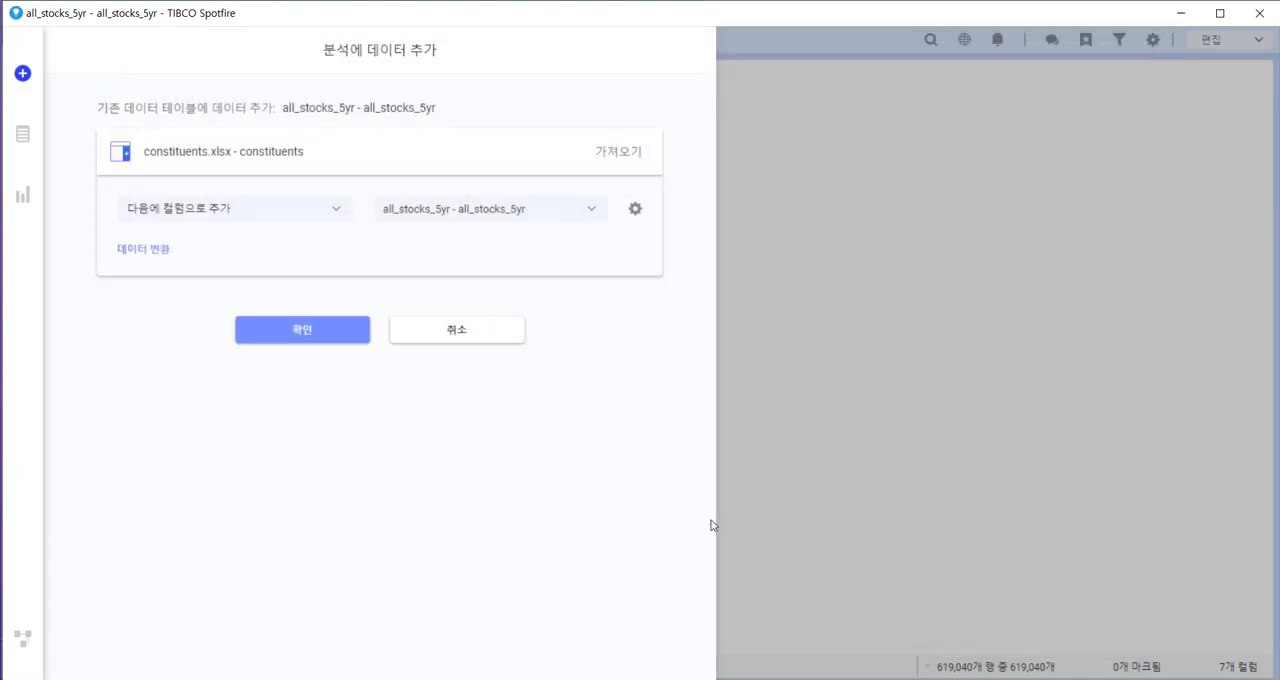
pyautogui.click(303, 330)
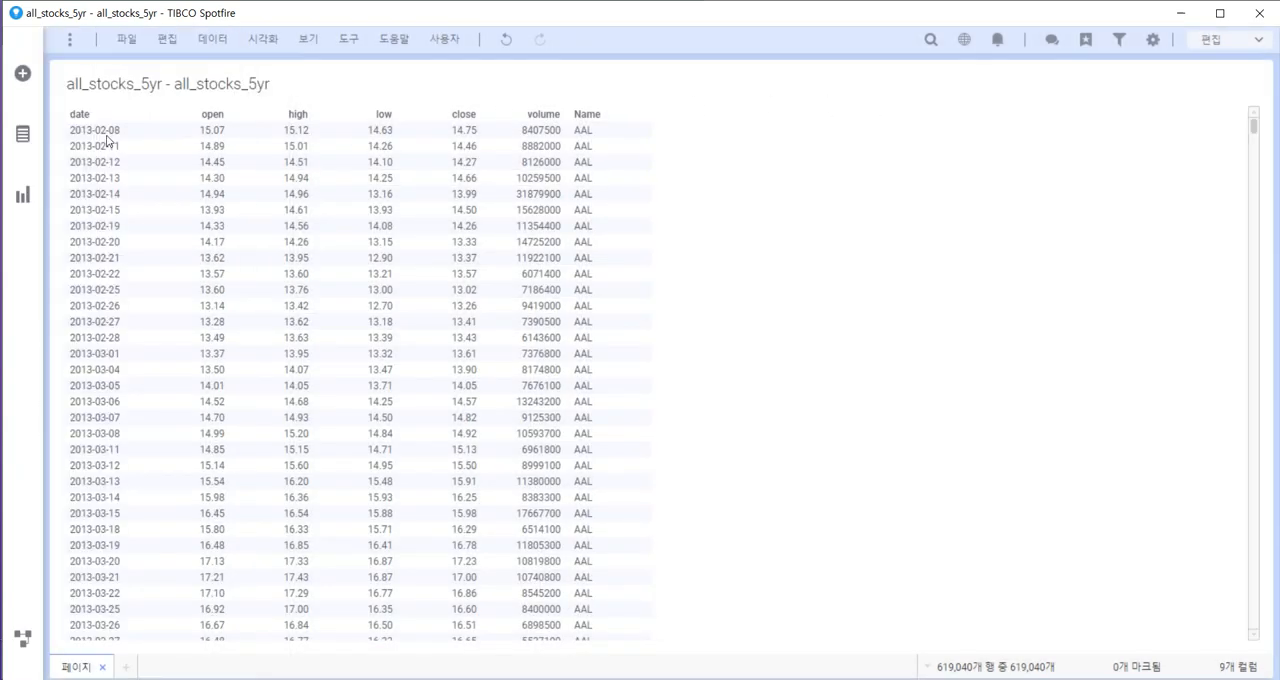
# Add a second table visualization of all_stocks_5yr and review its Name (2) and Sector columns and the analysis data list.
pyautogui.click(27, 196)
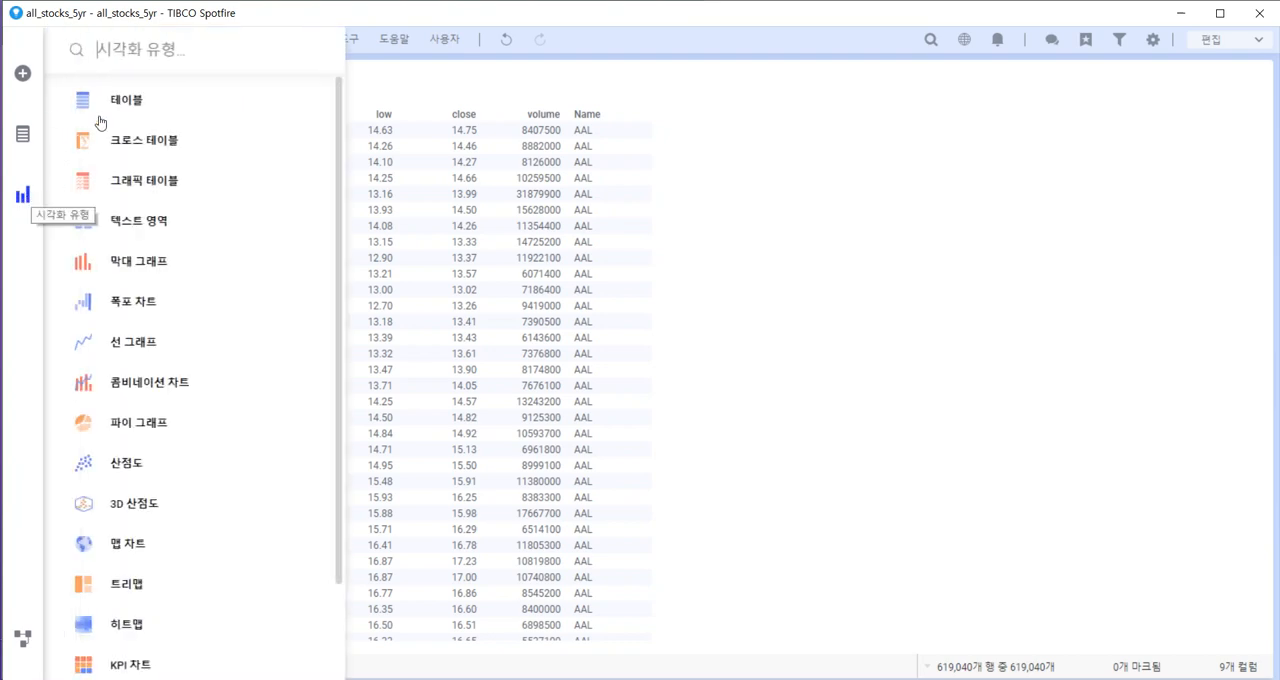
pyautogui.click(122, 99)
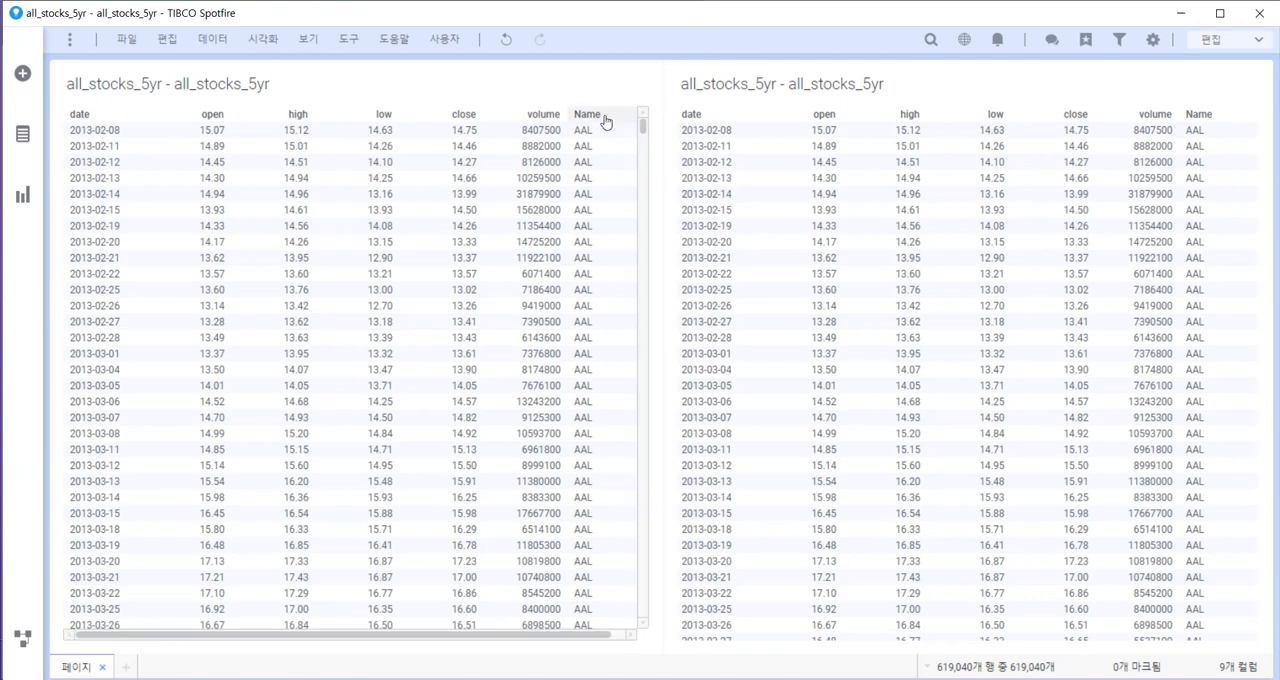
pyautogui.moveTo(979, 639); pyautogui.dragTo(1191, 643)
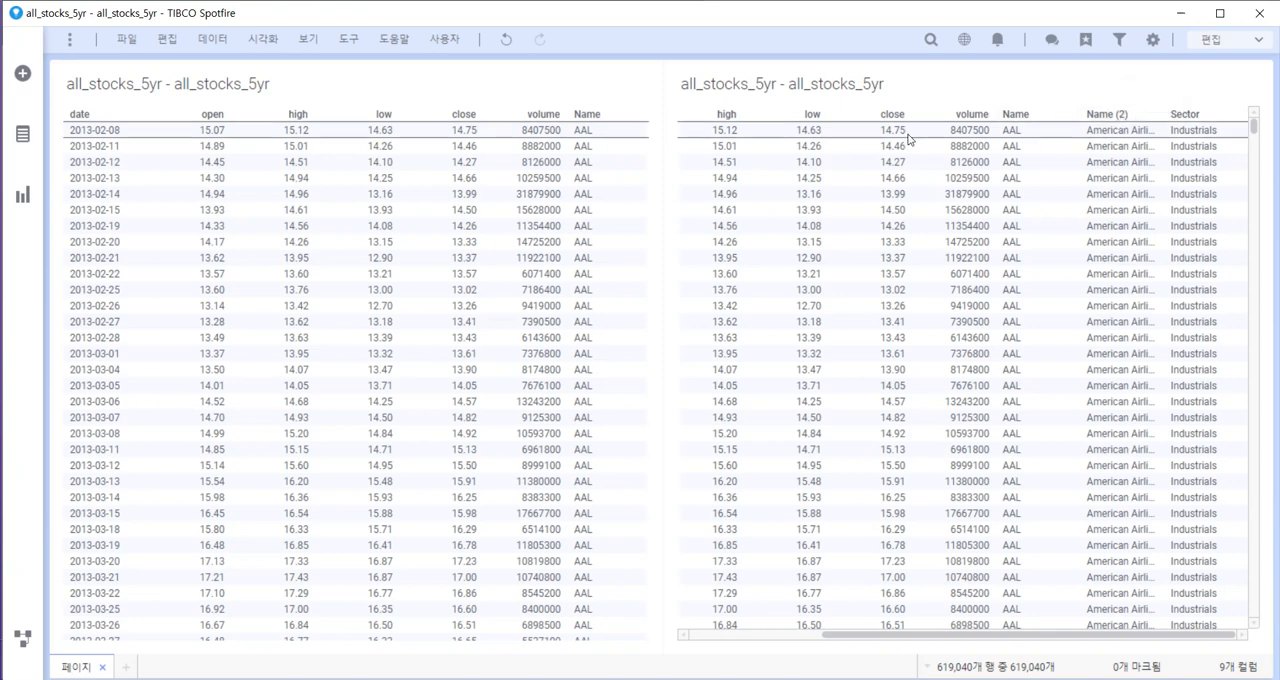
pyautogui.click(24, 143)
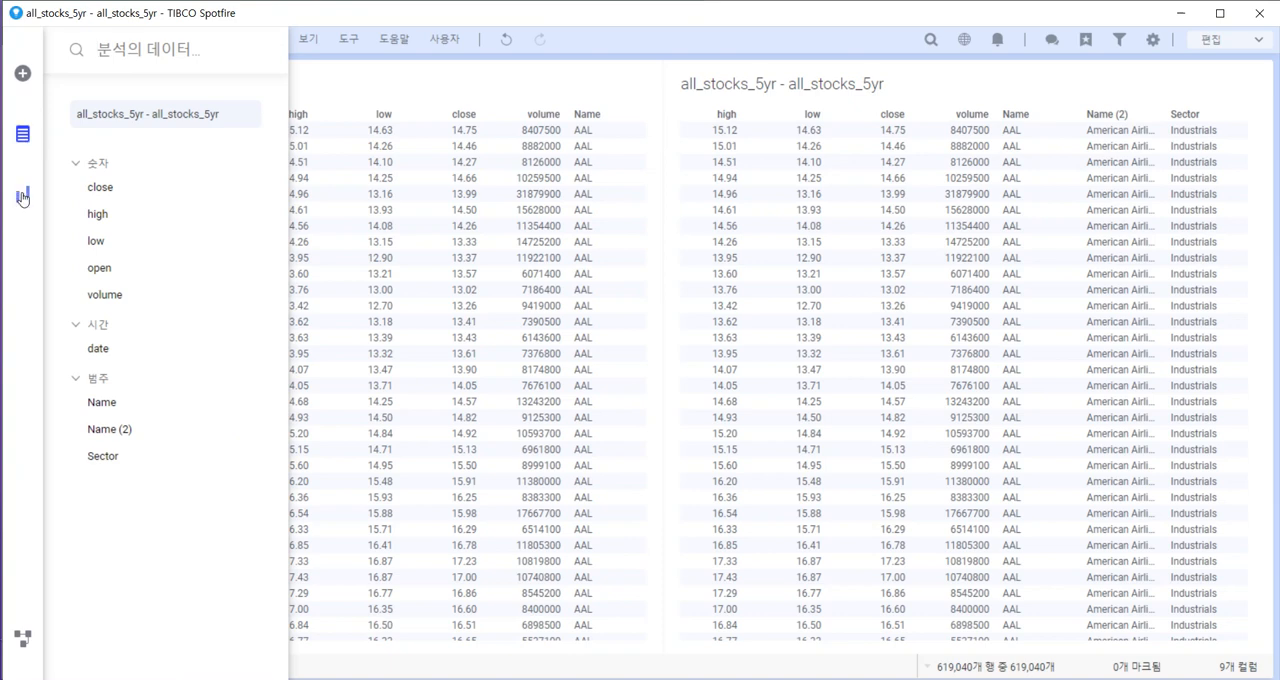
# Rename the Name column of all_stocks_5yr, which holds the ticker codes, to Symbol.
pyautogui.click(118, 402)
pyautogui.click(447, 46)
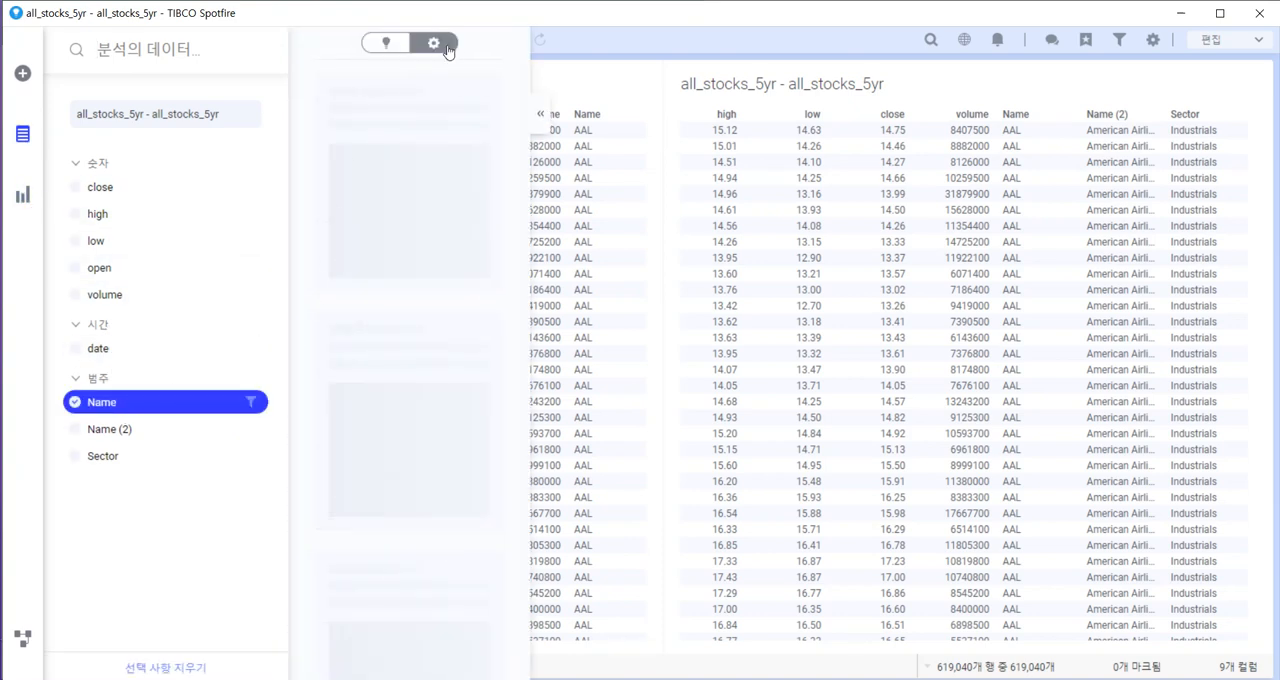
pyautogui.click(457, 102)
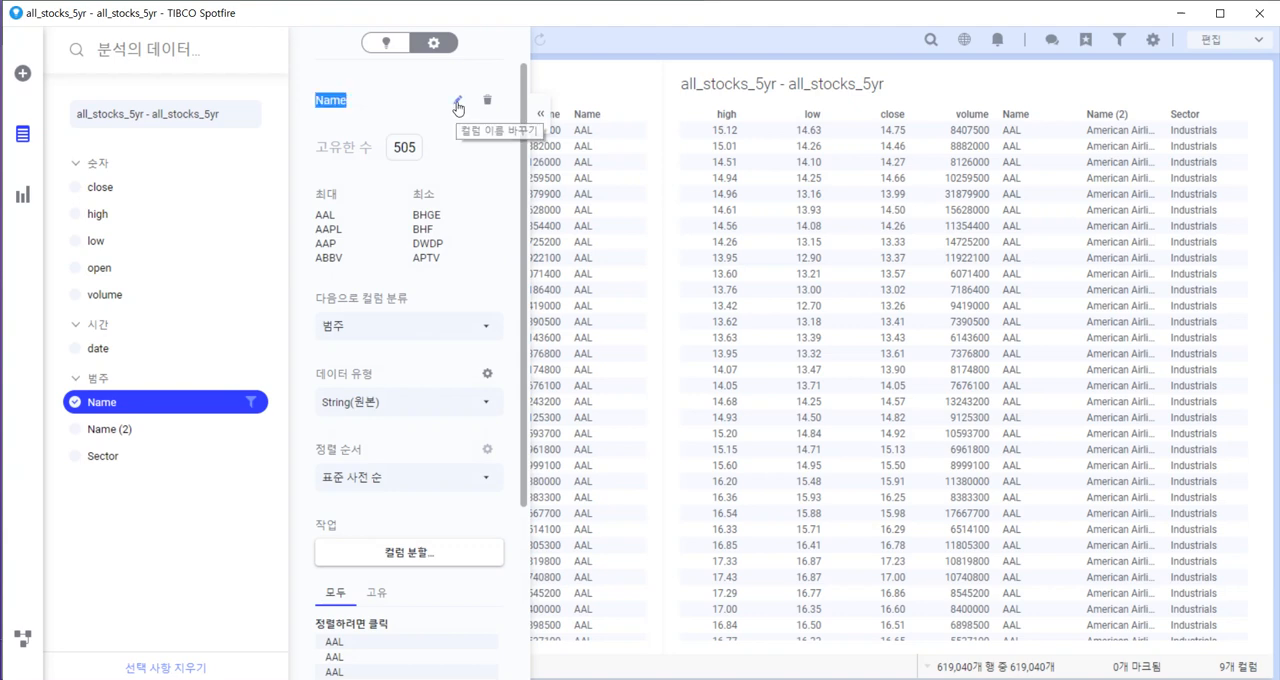
pyautogui.write('Symbol')
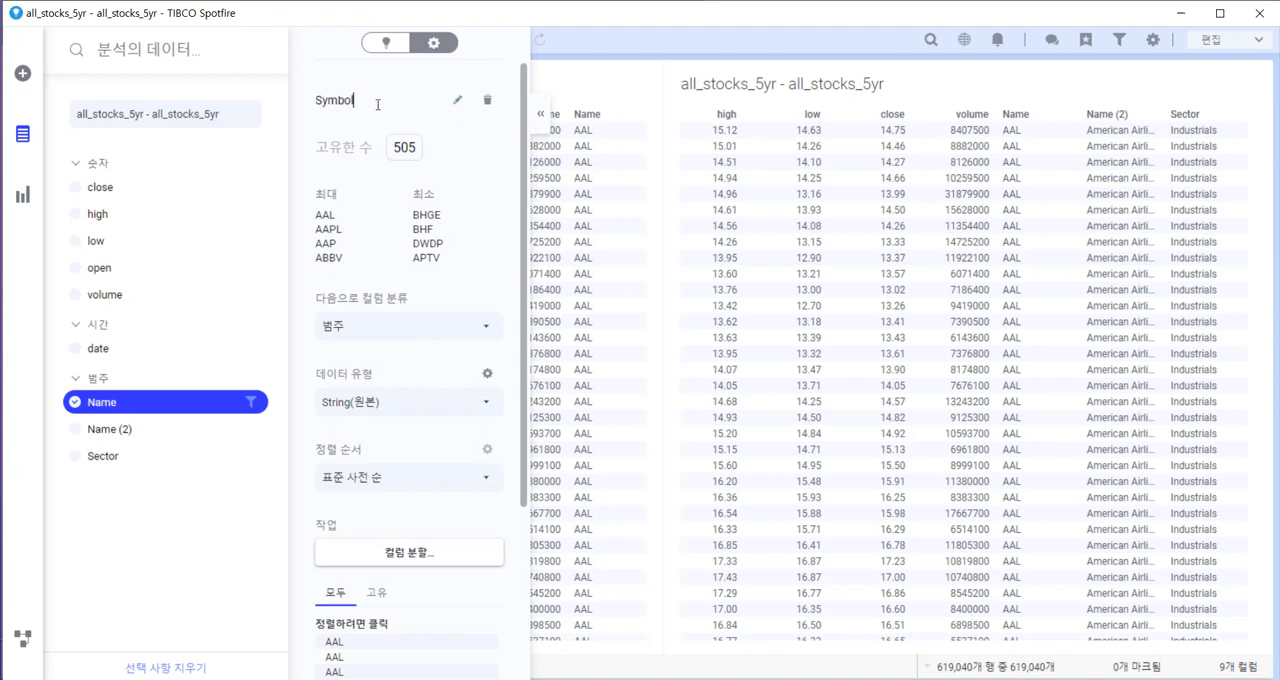
pyautogui.press('Return')
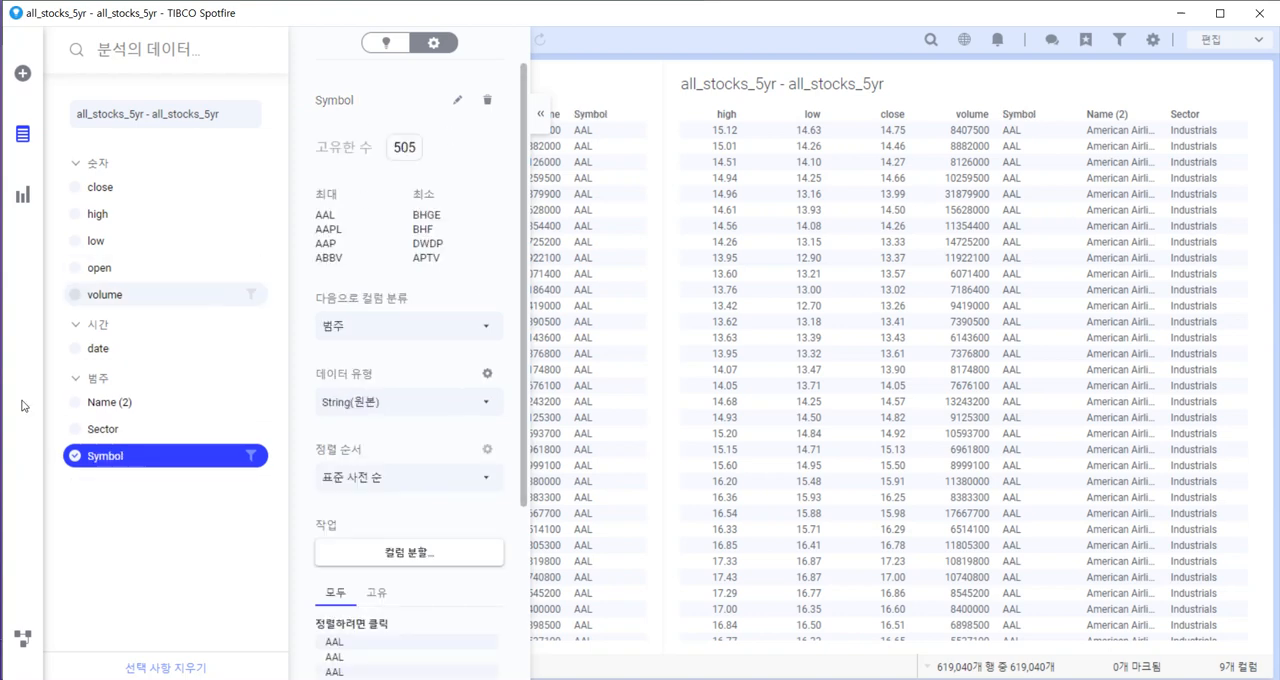
pyautogui.press('Escape')
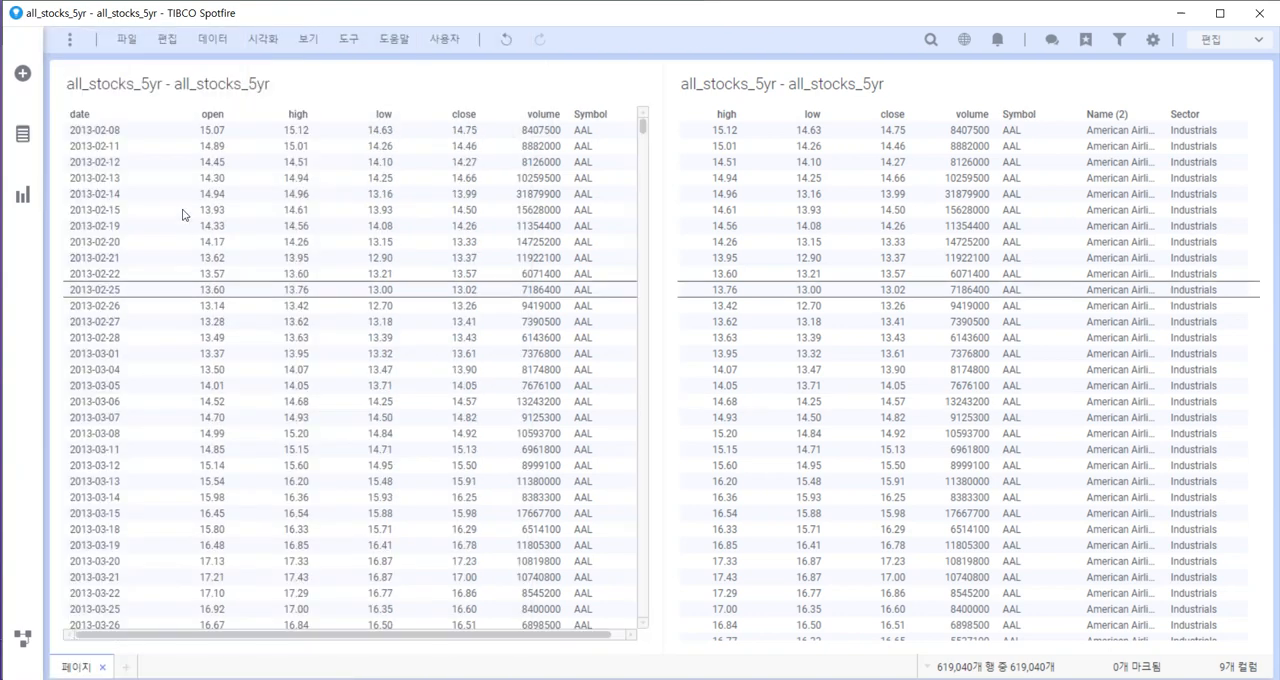
# Rename the Name (2) column, which holds the company names, to Name in the analysis data.
pyautogui.click(22, 134)
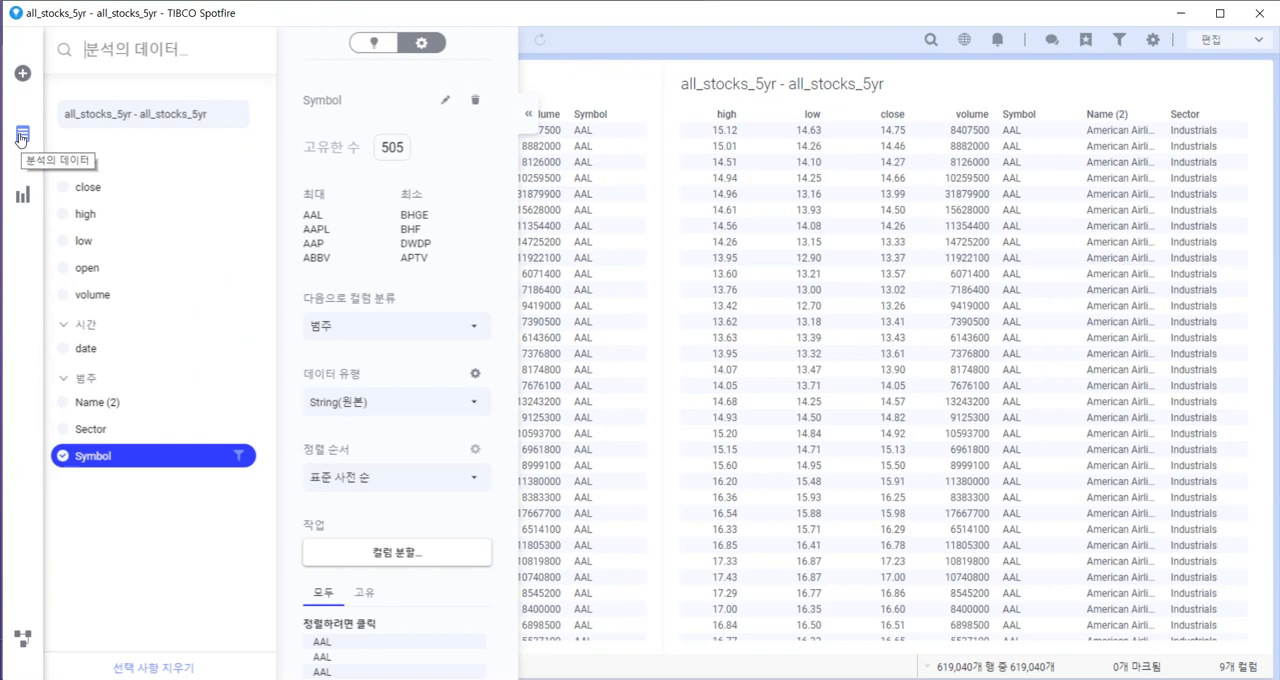
pyautogui.click(115, 400)
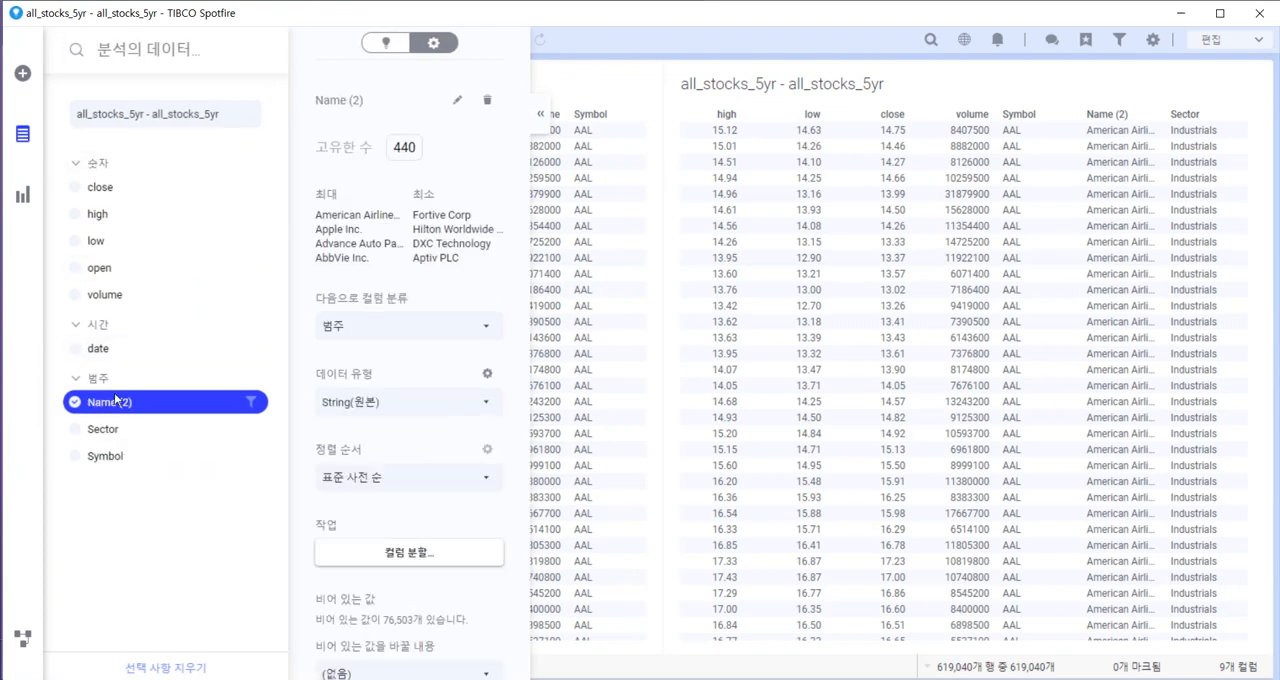
pyautogui.click(457, 101)
pyautogui.write('Name')
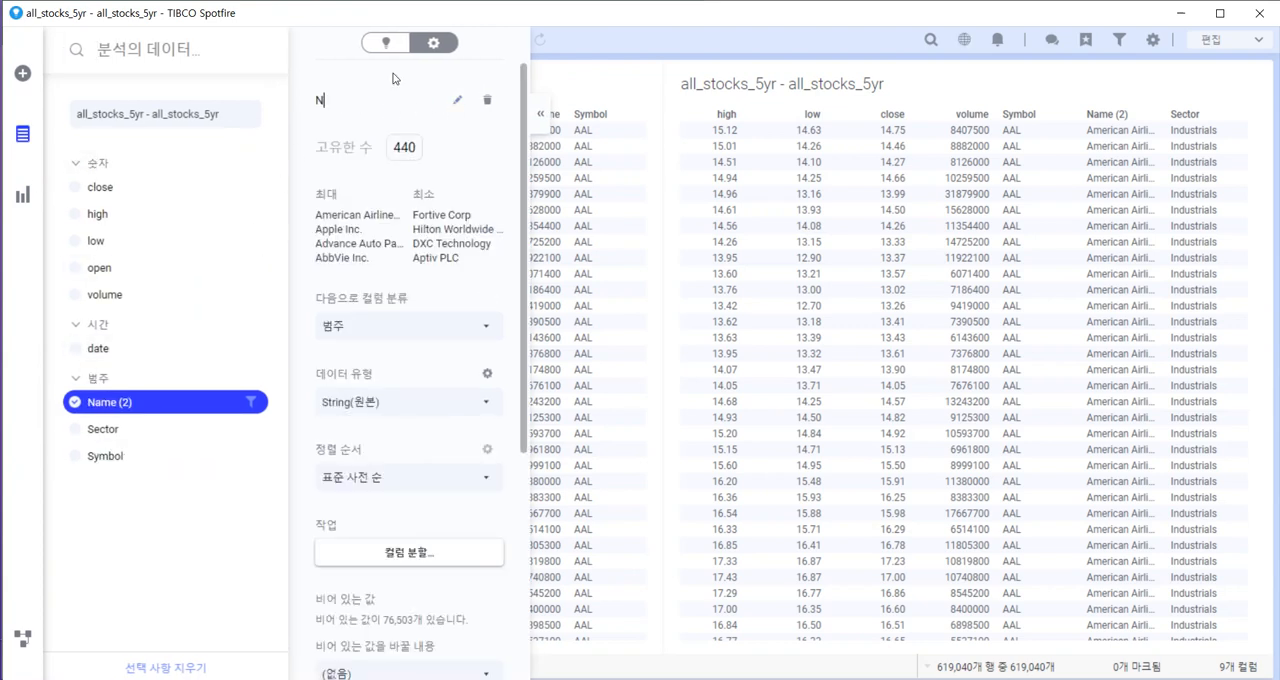
pyautogui.press('Return')
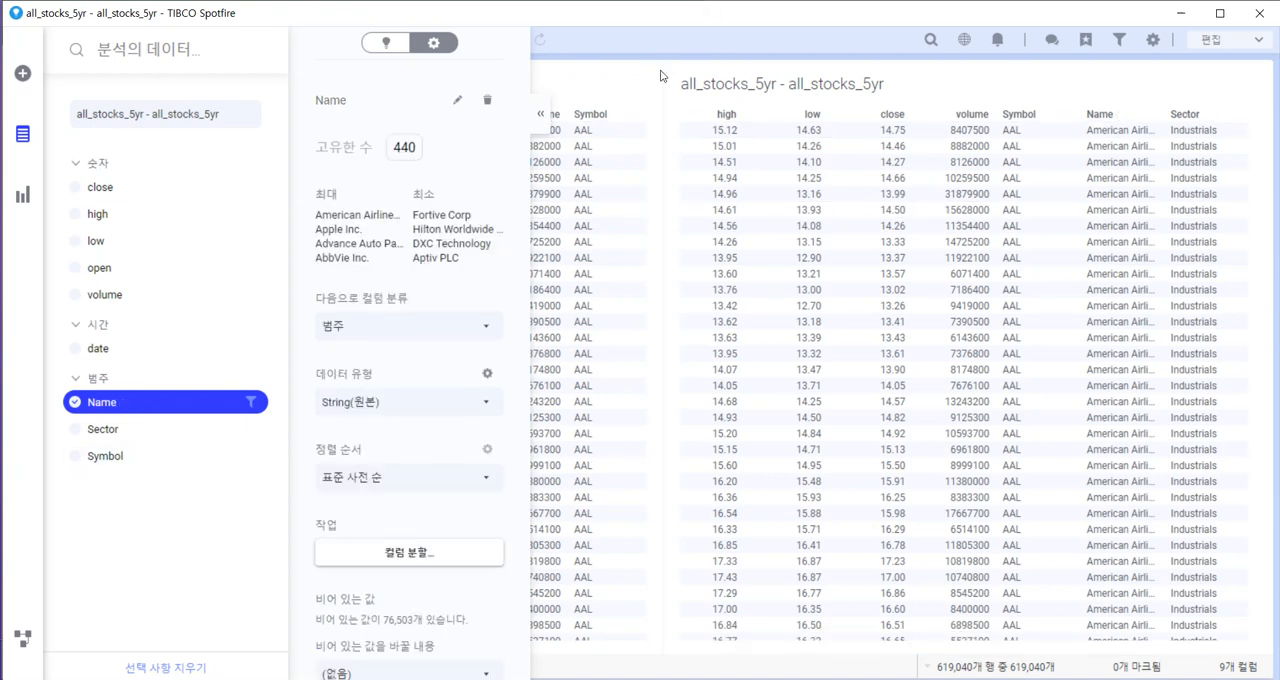
pyautogui.click(936, 84)
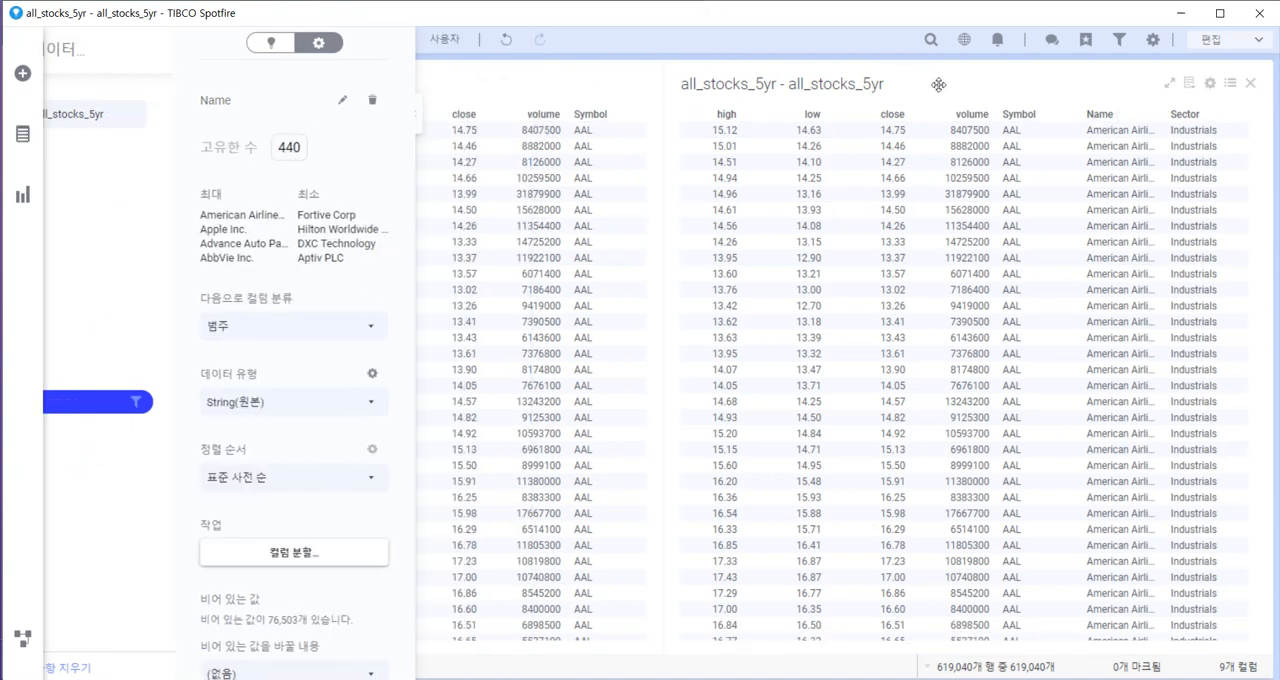
# Remove the original table visualization that lacks the added columns, and add a bar chart beside the remaining table.
pyautogui.click(641, 83)
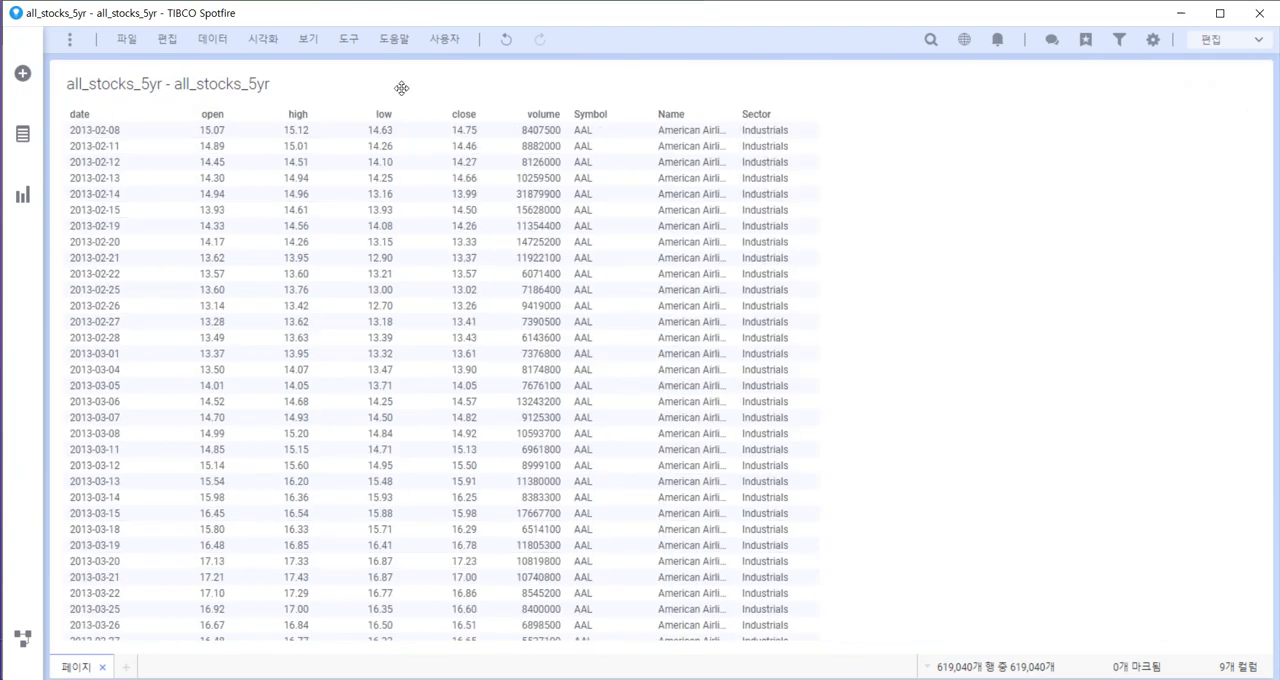
pyautogui.click(23, 203)
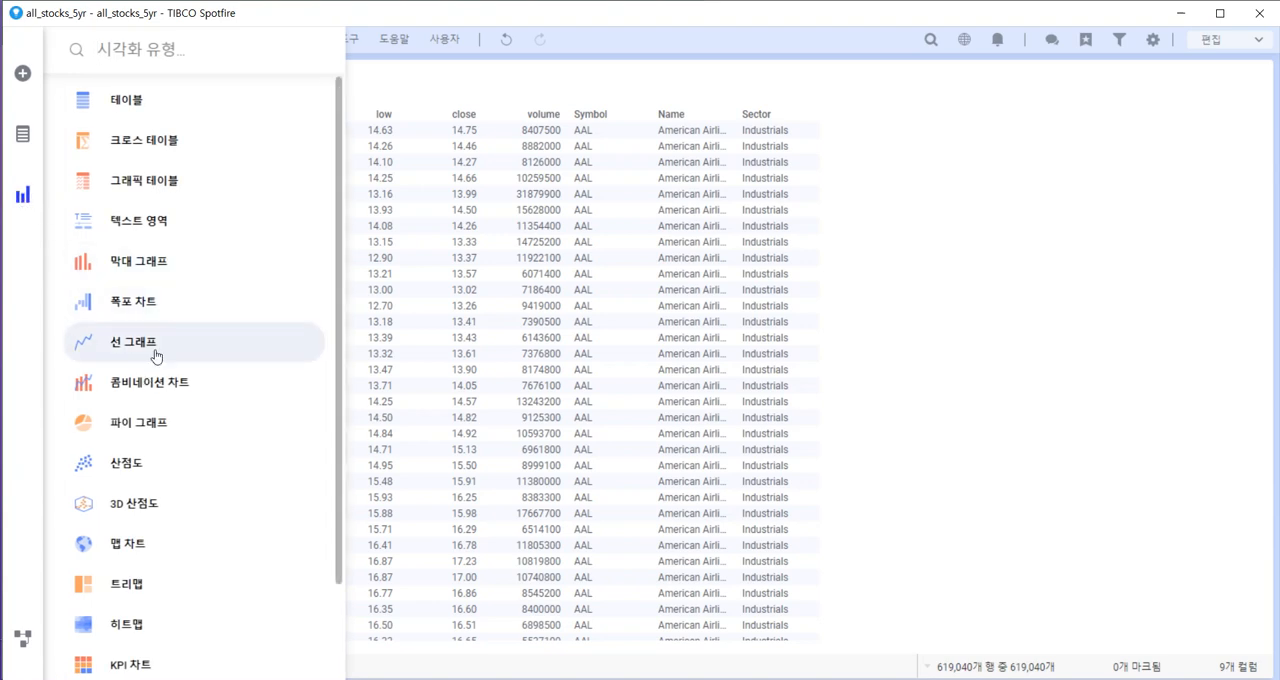
pyautogui.click(146, 263)
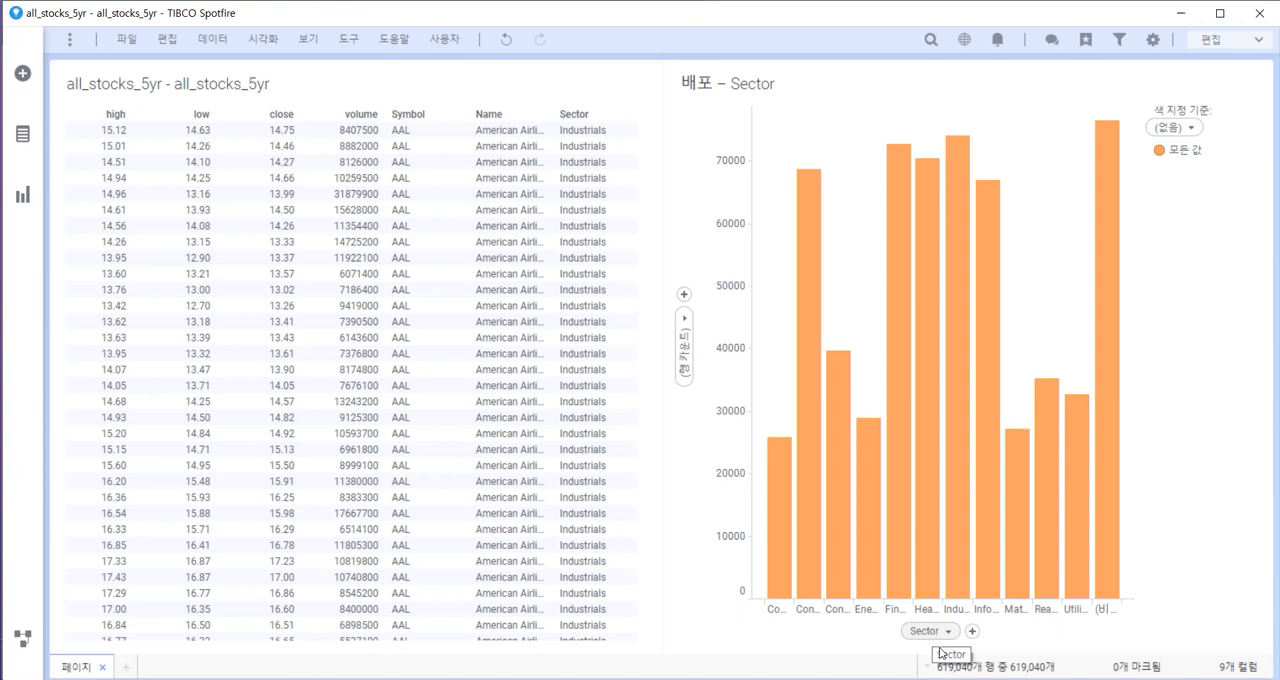
# Set the bar chart's category axis to date by year and quarter and its value axis to the sum of volume.
pyautogui.click(687, 340)
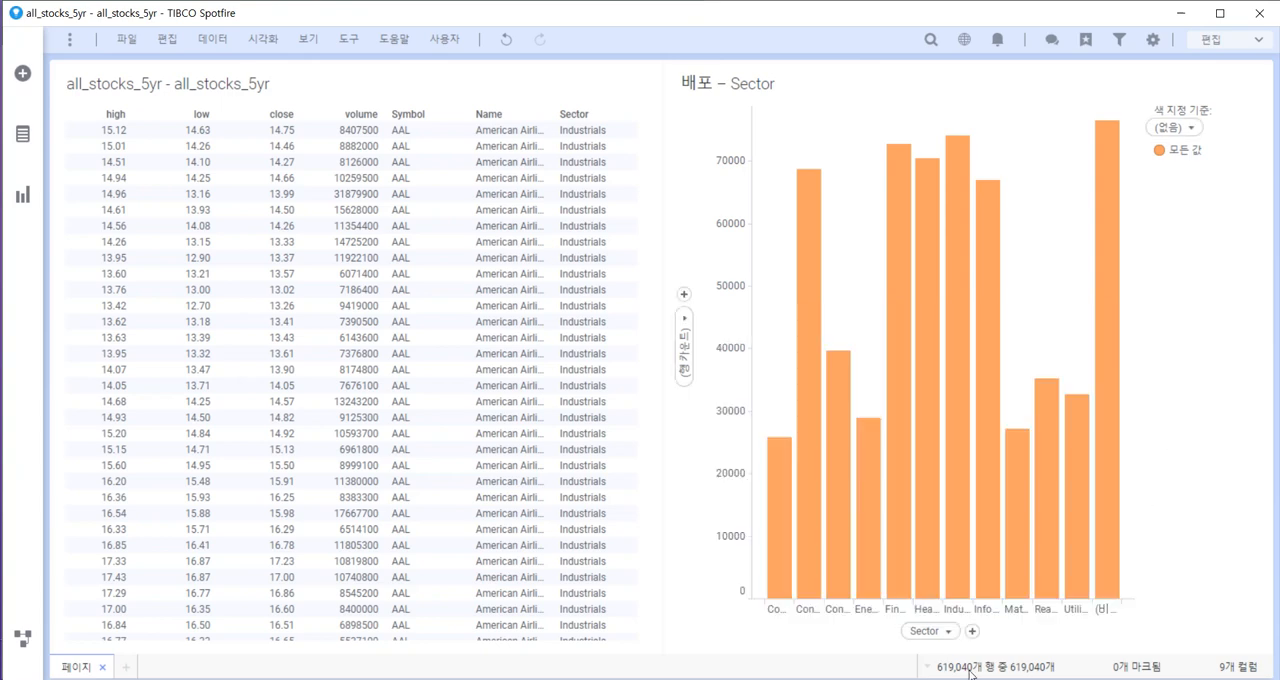
pyautogui.click(940, 631)
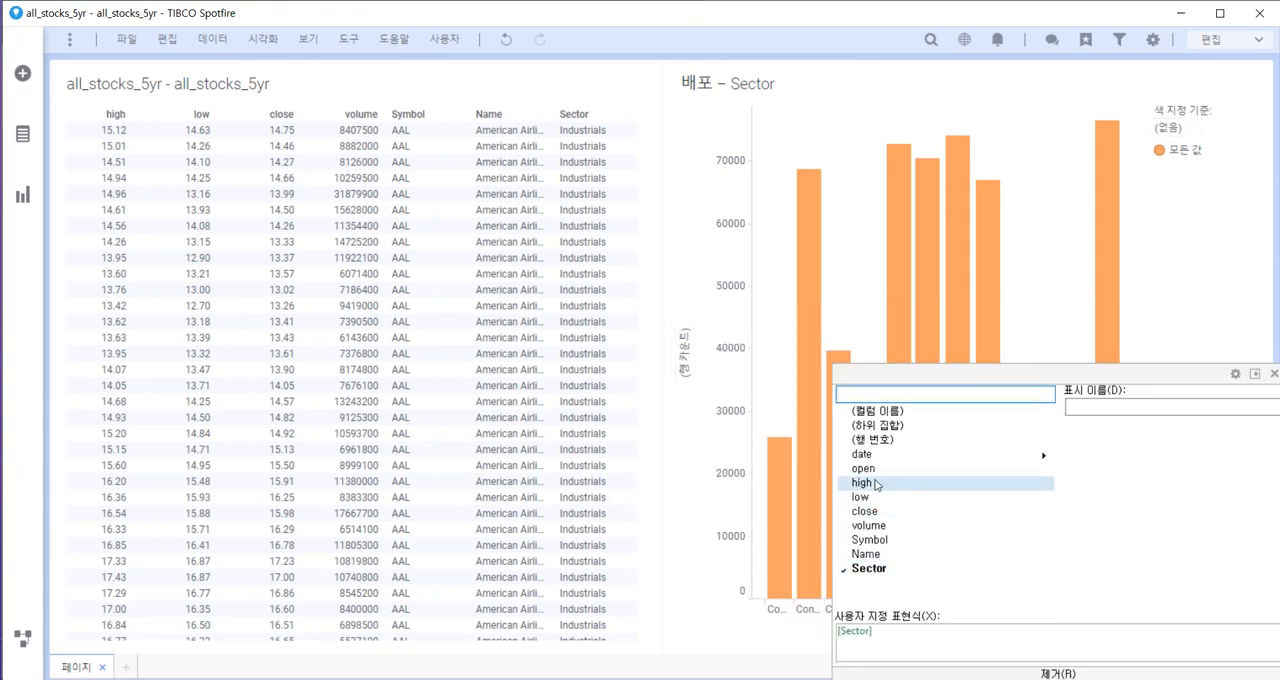
pyautogui.moveTo(872, 456)
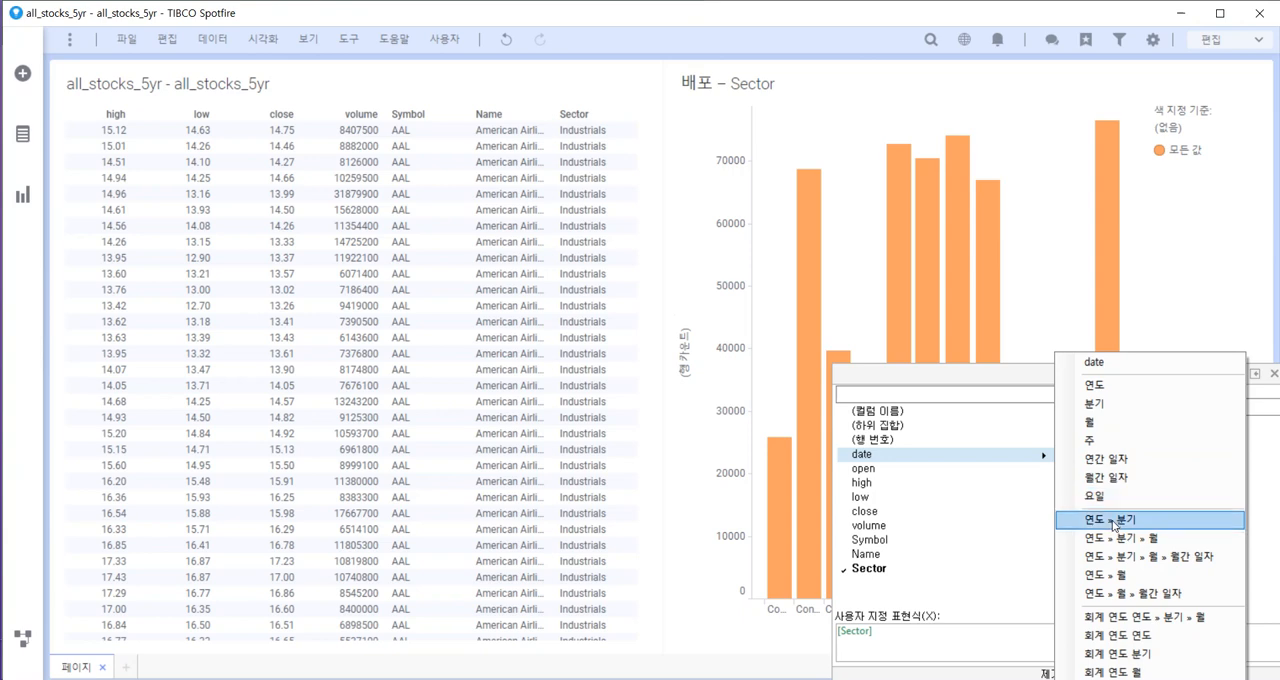
pyautogui.click(1117, 520)
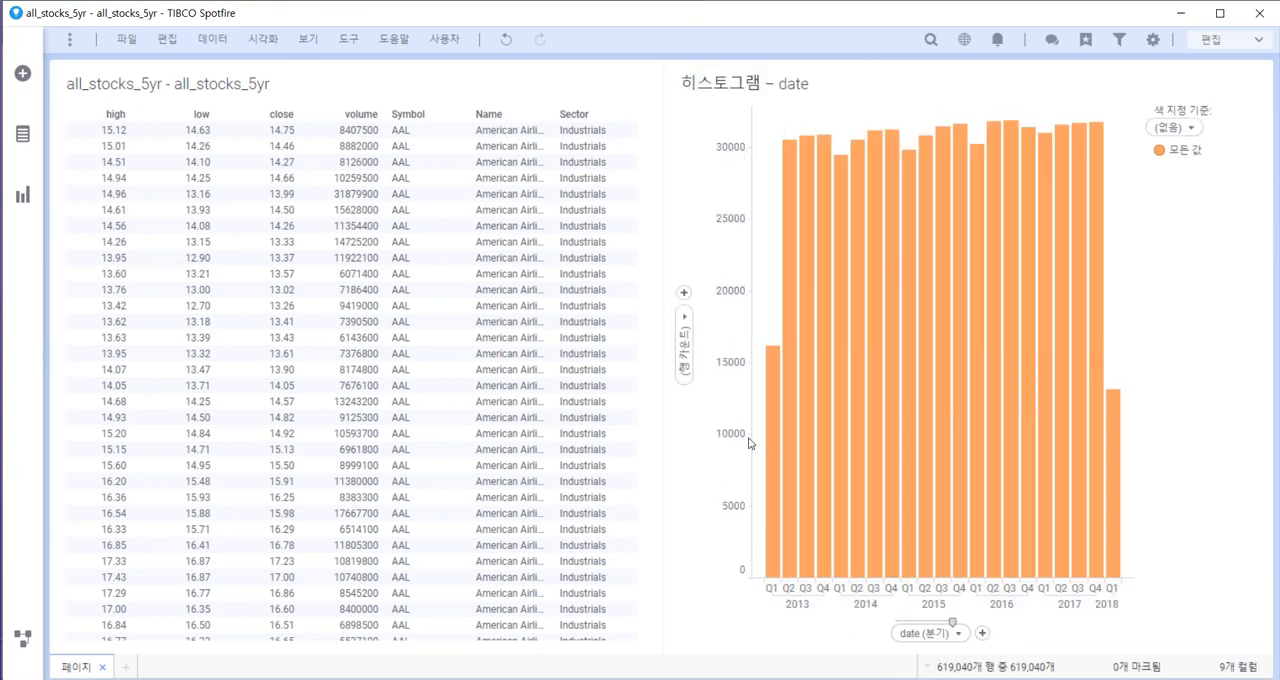
pyautogui.click(685, 351)
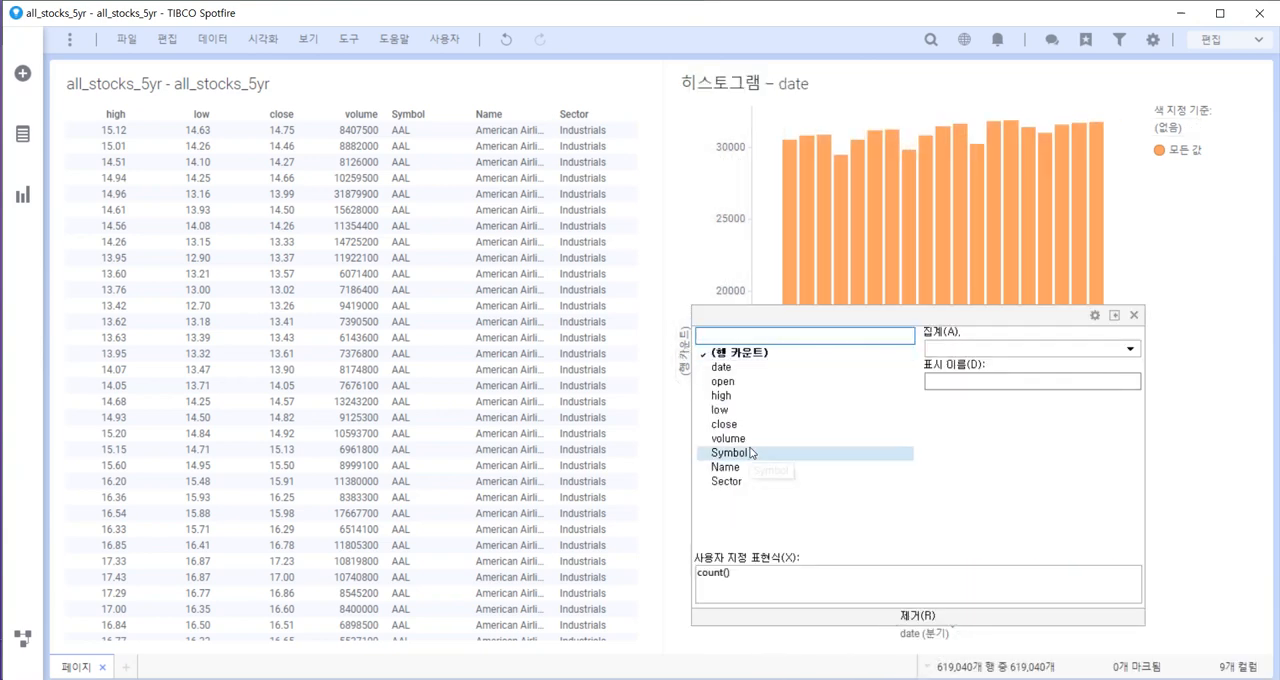
pyautogui.click(735, 438)
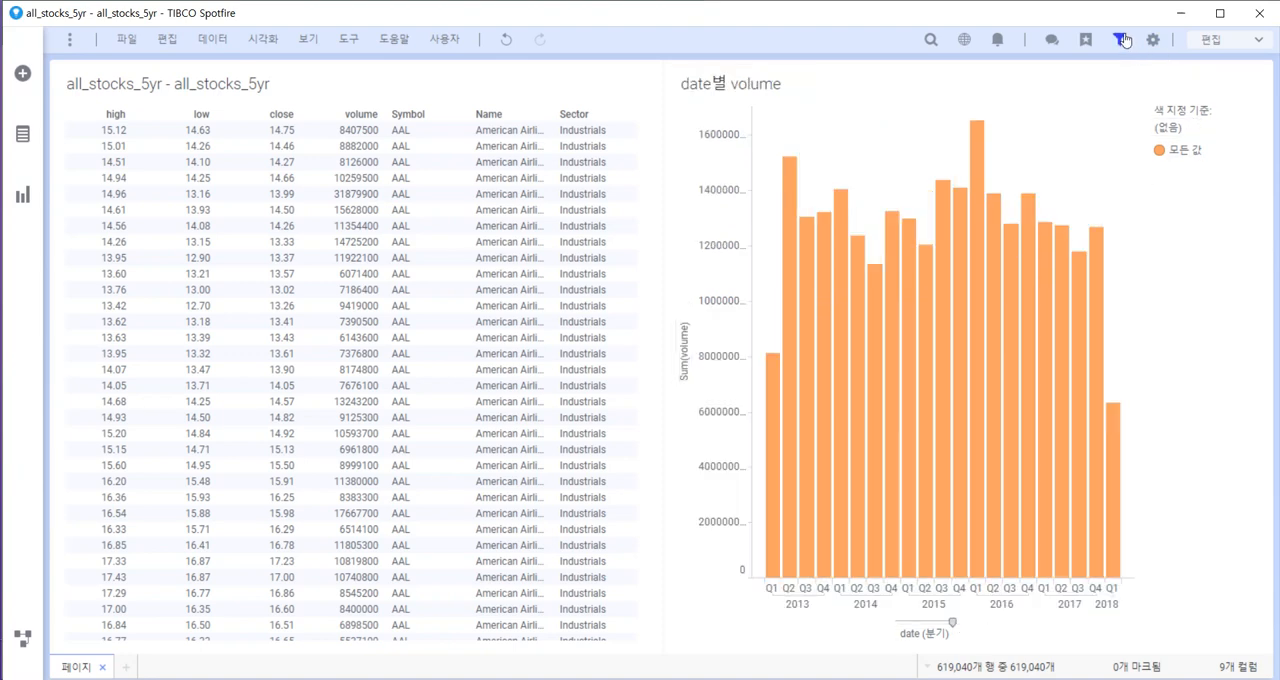
# Show the filters and limit Sector to Communication Services.
pyautogui.click(1120, 39)
pyautogui.scroll(-3, 1172, 420)
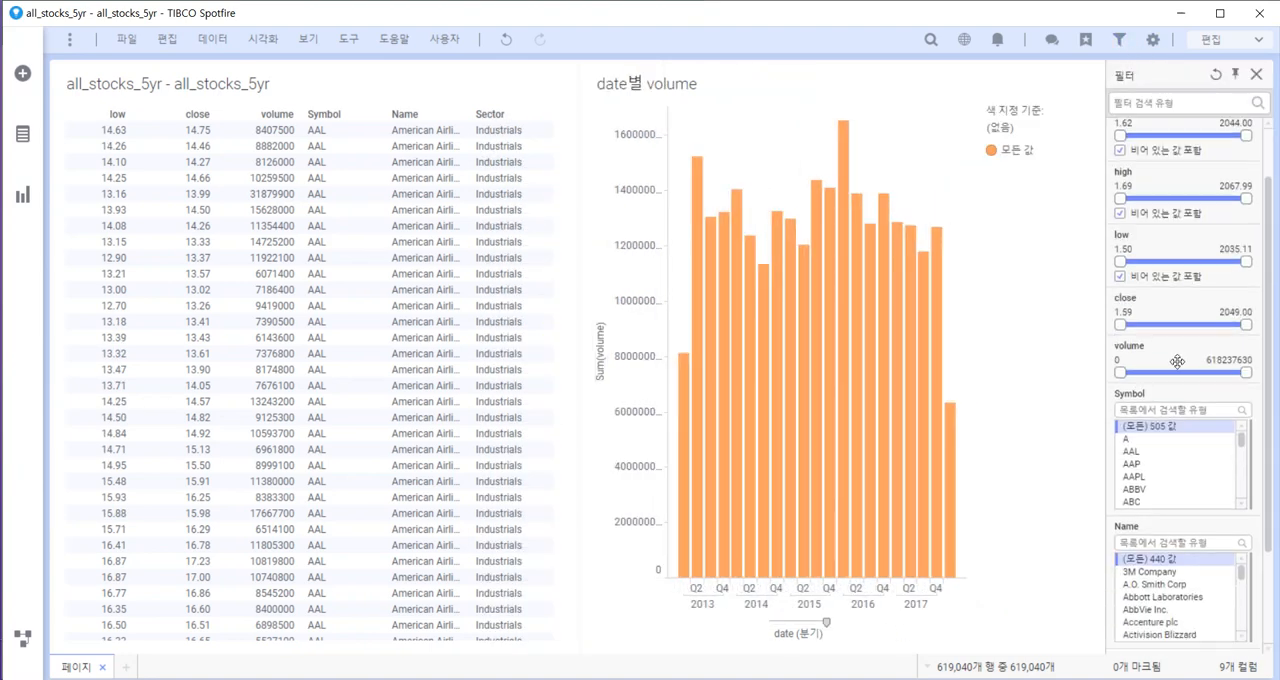
pyautogui.scroll(-1, 1174, 370)
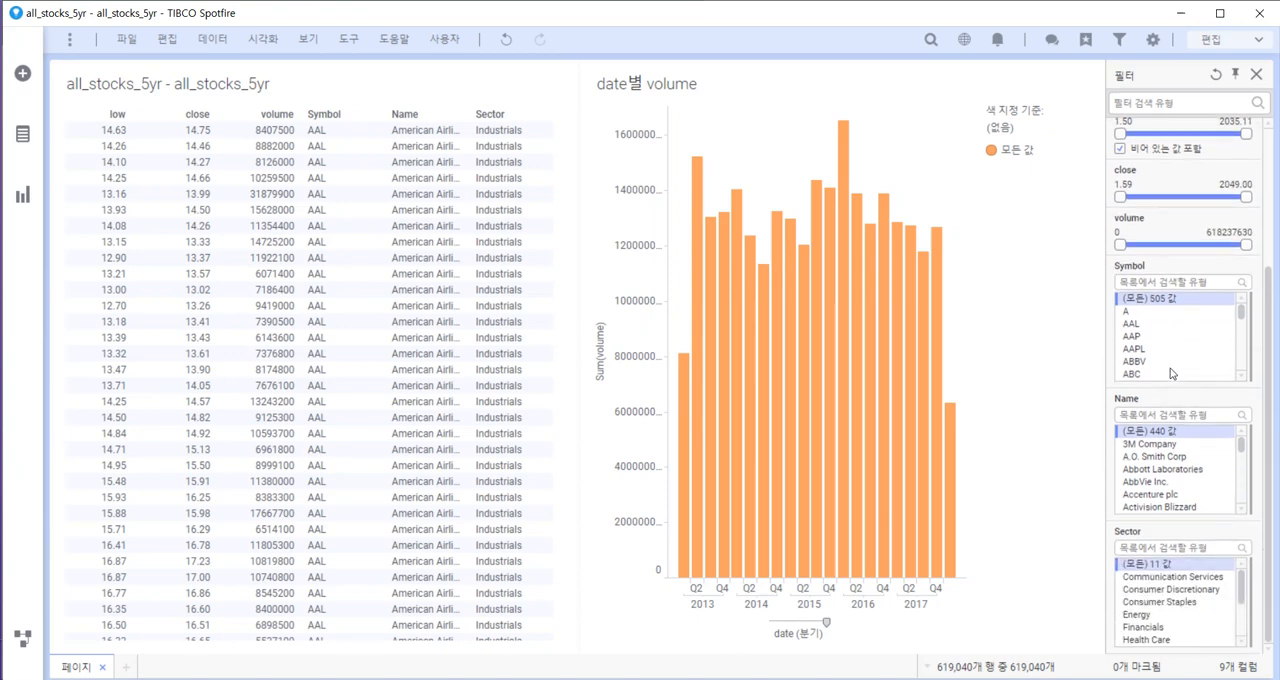
pyautogui.click(1176, 577)
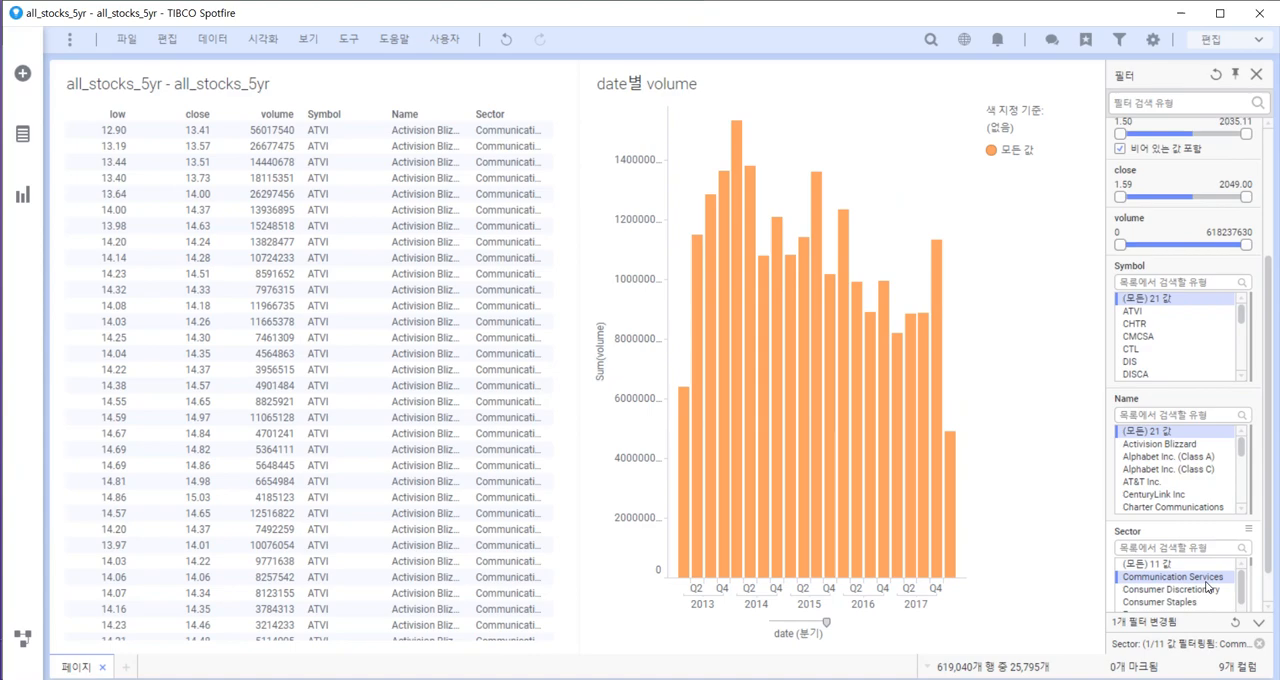
# Switch the Sector filter through Consumer Discretionary, Consumer Staples, Energy, Financials and Health Care to Industrials to compare volume by quarter.
pyautogui.click(1208, 589)
pyautogui.press('Down')
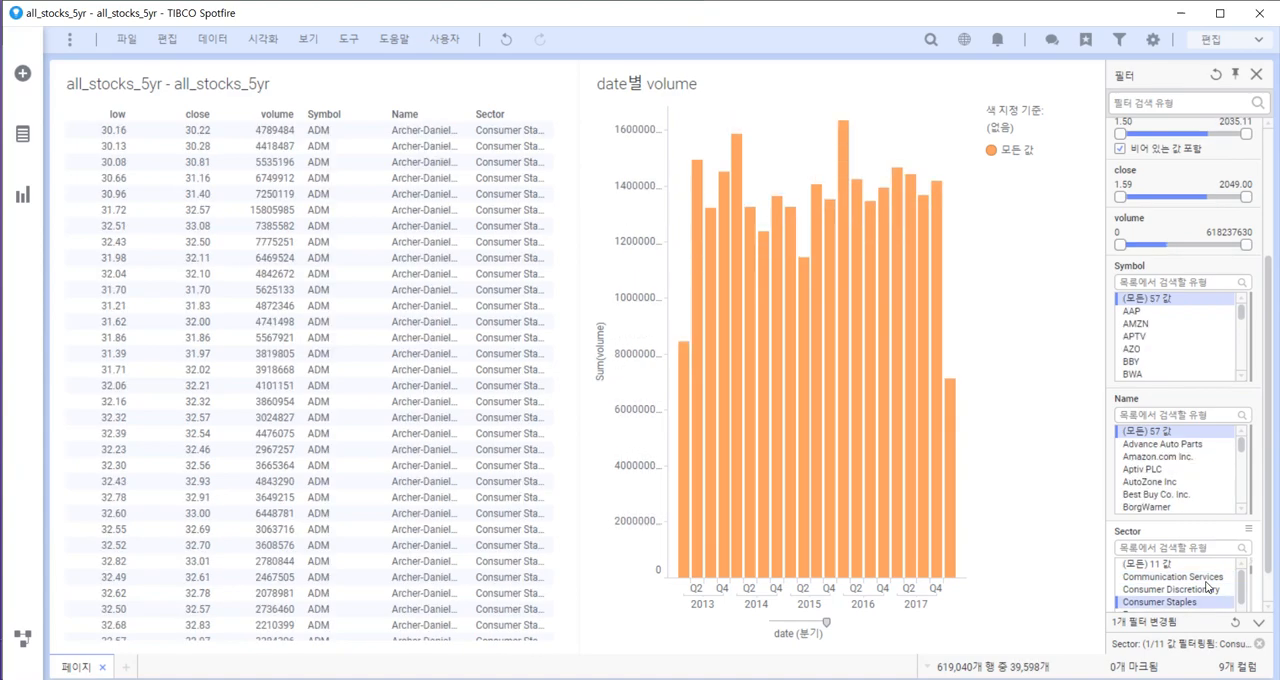
pyautogui.press('Down')
pyautogui.press('Down')
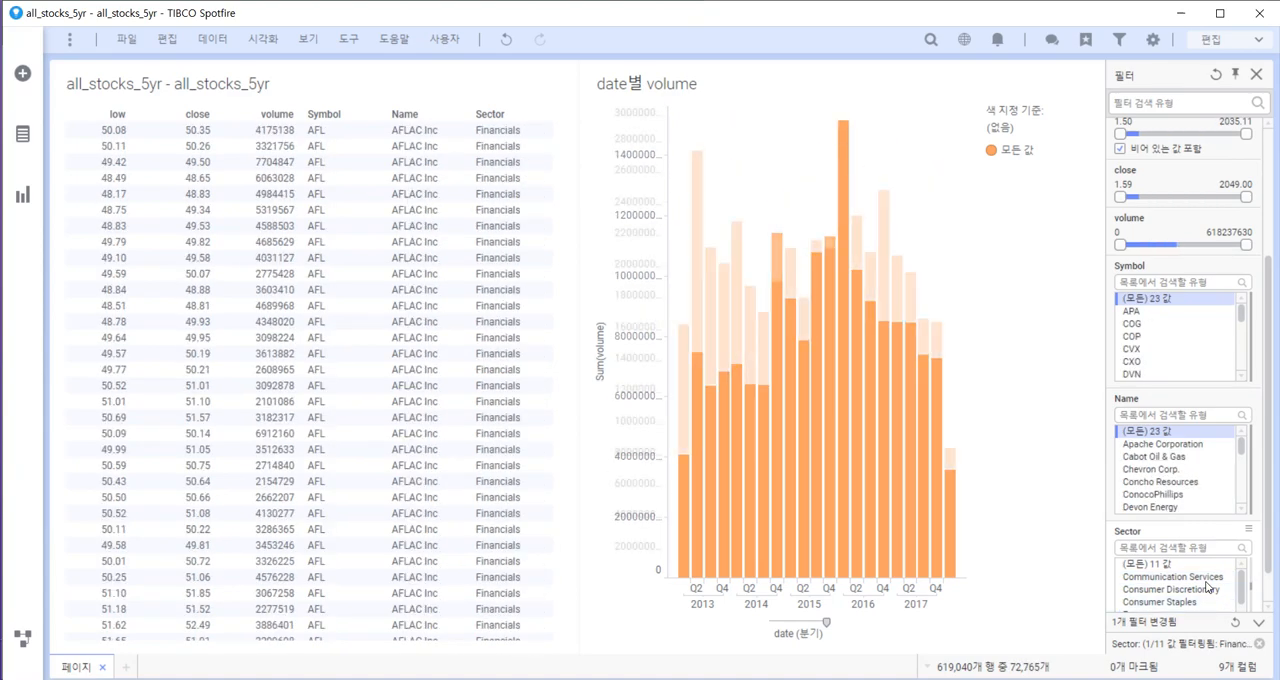
pyautogui.scroll(-1, 1217, 511)
pyautogui.scroll(-1, 1204, 565)
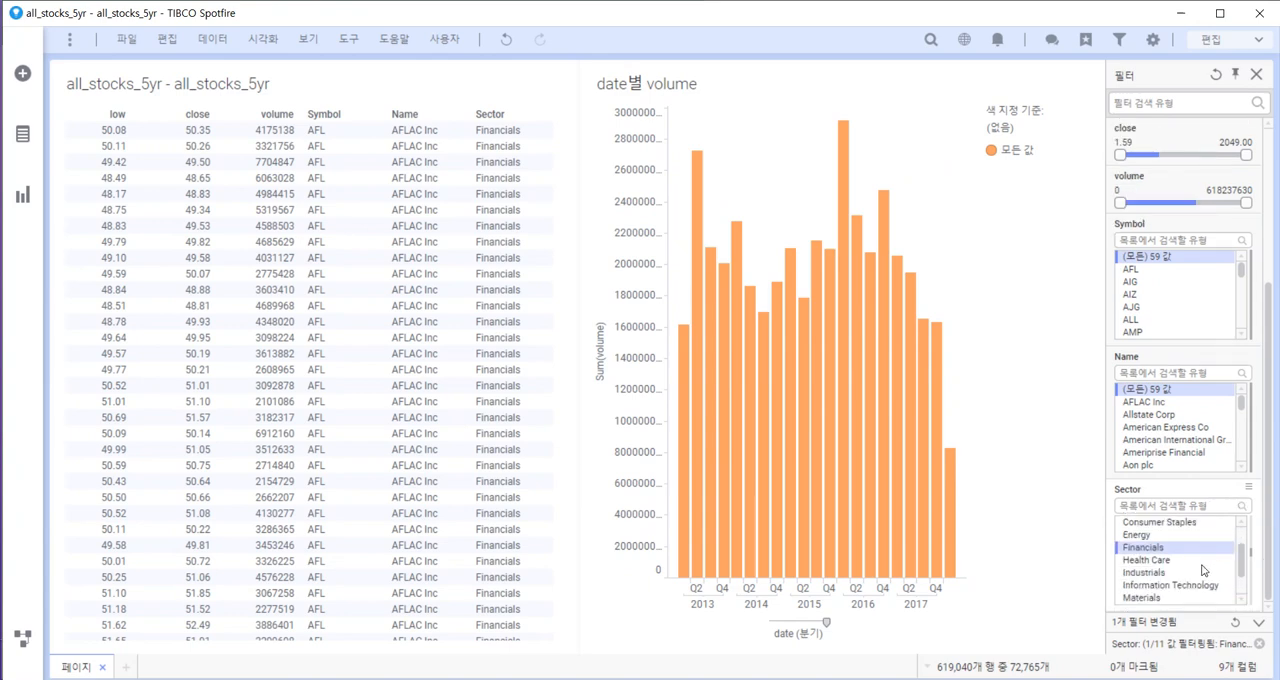
pyautogui.click(1205, 562)
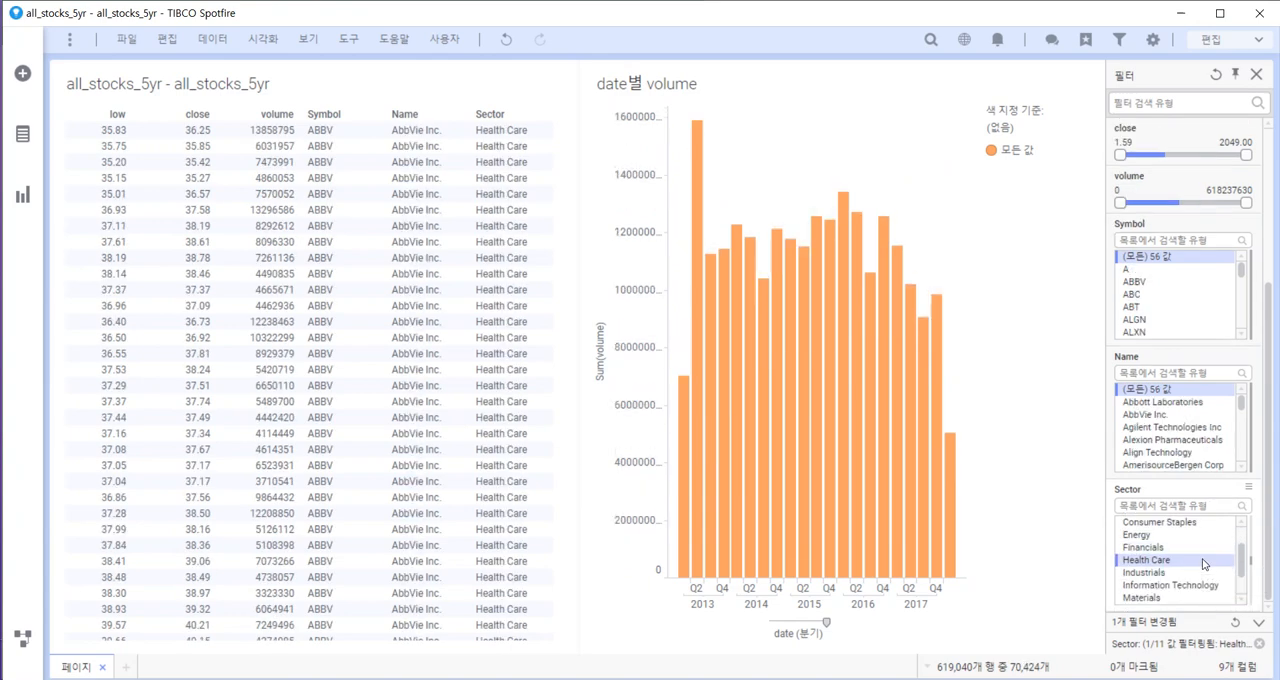
pyautogui.press('Down')
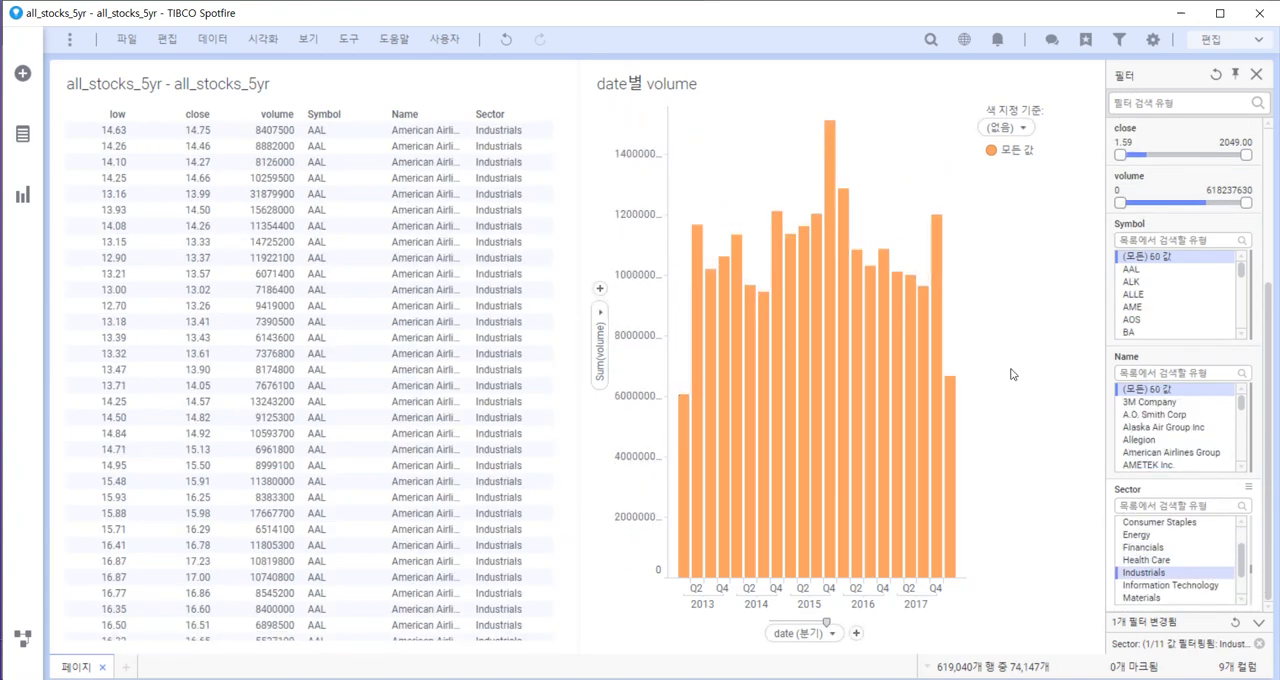